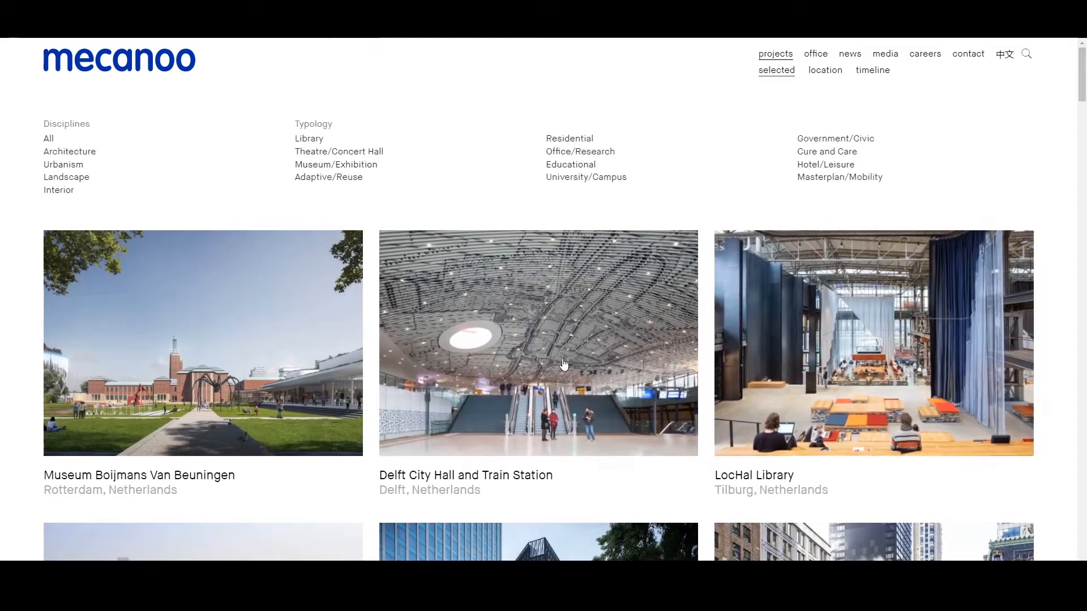
# Open the Delft City Hall and Train Station project and examine the photos of its slatted ceiling.
pyautogui.click(562, 359)
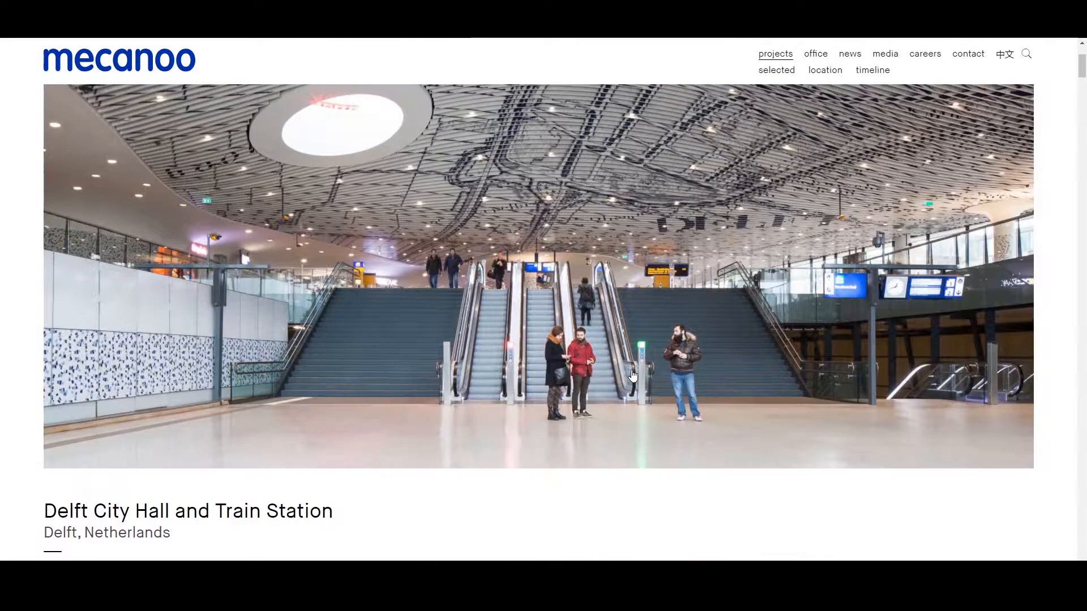
pyautogui.scroll(-1, 927, 534)
pyautogui.moveTo(1081, 73); pyautogui.dragTo(1083, 151)
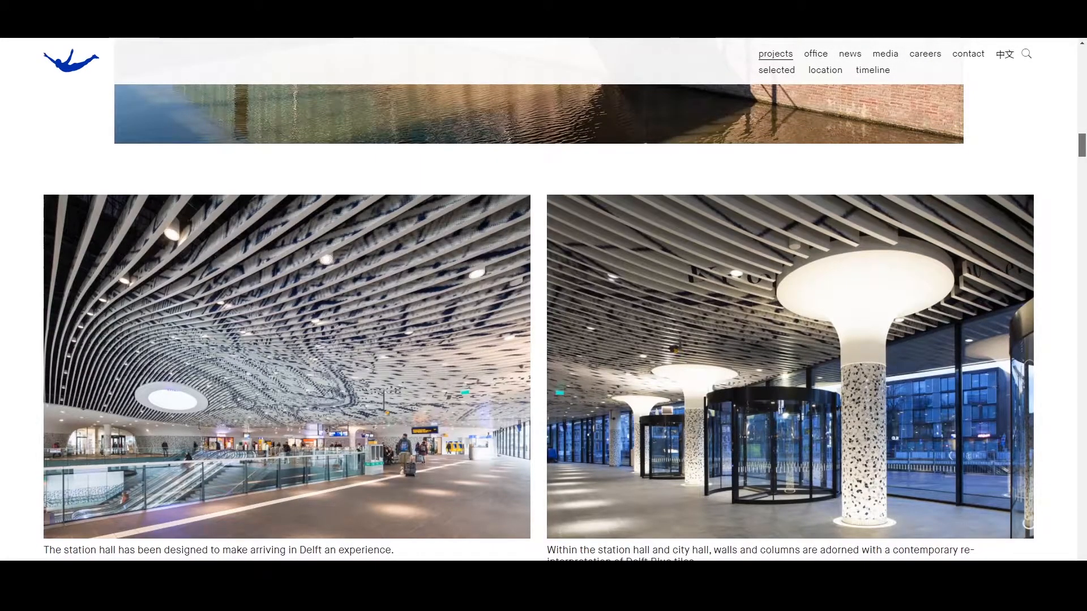
pyautogui.moveTo(1084, 151); pyautogui.dragTo(1083, 62)
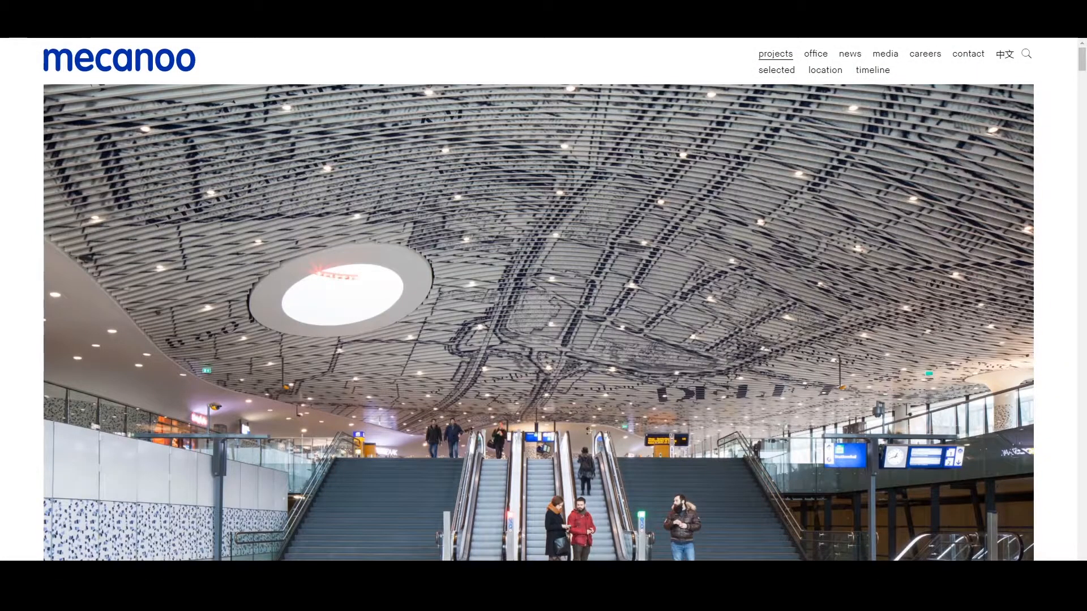
# Switch to Rhino and duplicate the small column circle nearest the lower corner twice along the outline's edge.
pyautogui.moveTo(347, 600)
pyautogui.click(367, 554)
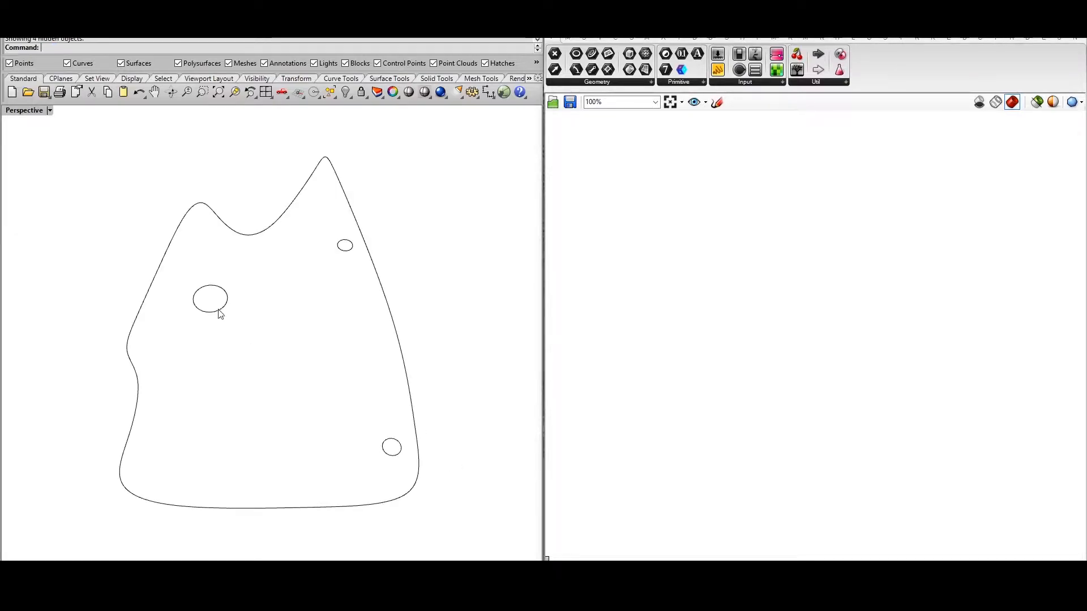
pyautogui.click(390, 440)
pyautogui.scroll(4, 397, 481)
pyautogui.moveTo(389, 463); pyautogui.dragTo(382, 396)
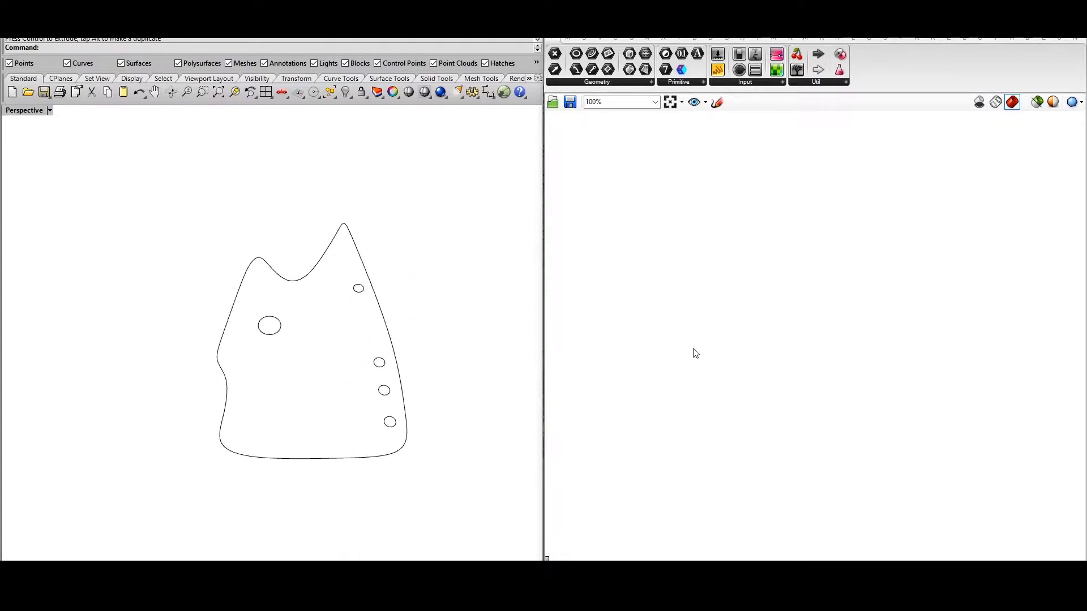
# Add a Curve parameter, reference the outer outline curve in it and name it "Perimeter ceiling".
pyautogui.click(651, 82)
pyautogui.rightClick(671, 240)
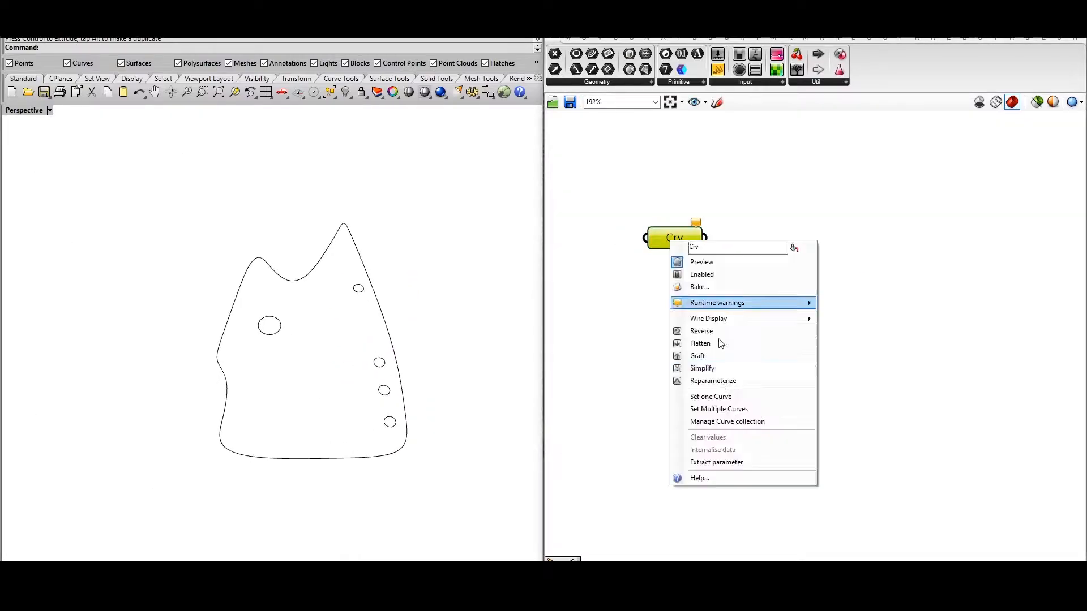
pyautogui.click(710, 397)
pyautogui.click(385, 303)
pyautogui.rightClick(717, 267)
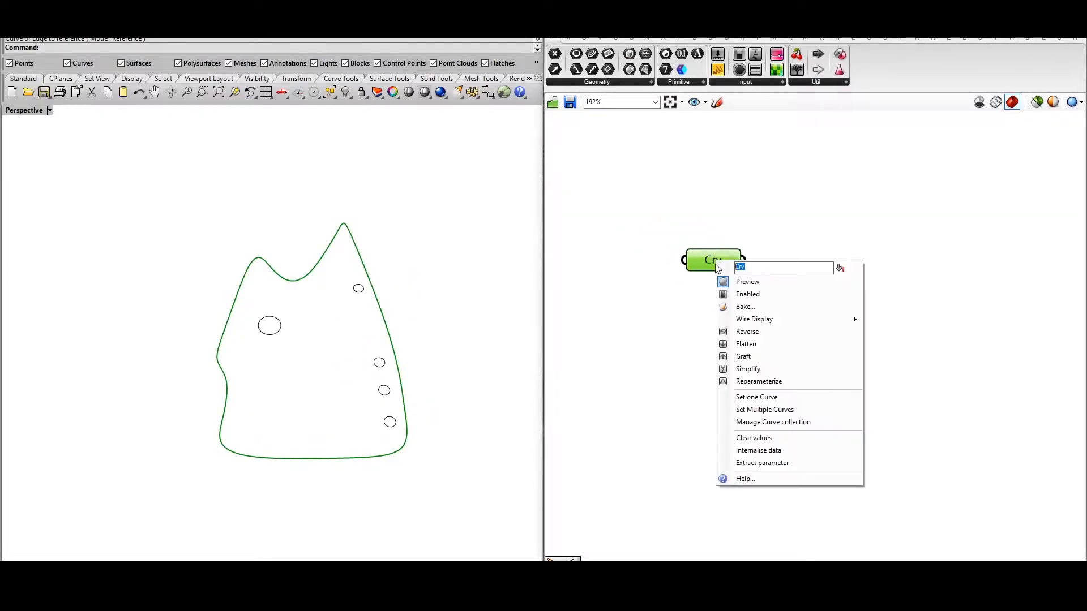
pyautogui.press('Return')
# Add a second Curve parameter named "Skylight" and reference the large ellipse in it.
pyautogui.doubleClick(744, 346)
pyautogui.write('crv')
pyautogui.press('Return')
pyautogui.rightClick(735, 347)
pyautogui.press('Return')
pyautogui.rightClick(731, 341)
pyautogui.click(777, 496)
pyautogui.click(280, 329)
# Add a third Curve parameter named "Columns" and reference the small column circles as multiple curves.
pyautogui.doubleClick(732, 399)
pyautogui.write('crv')
pyautogui.press('Return')
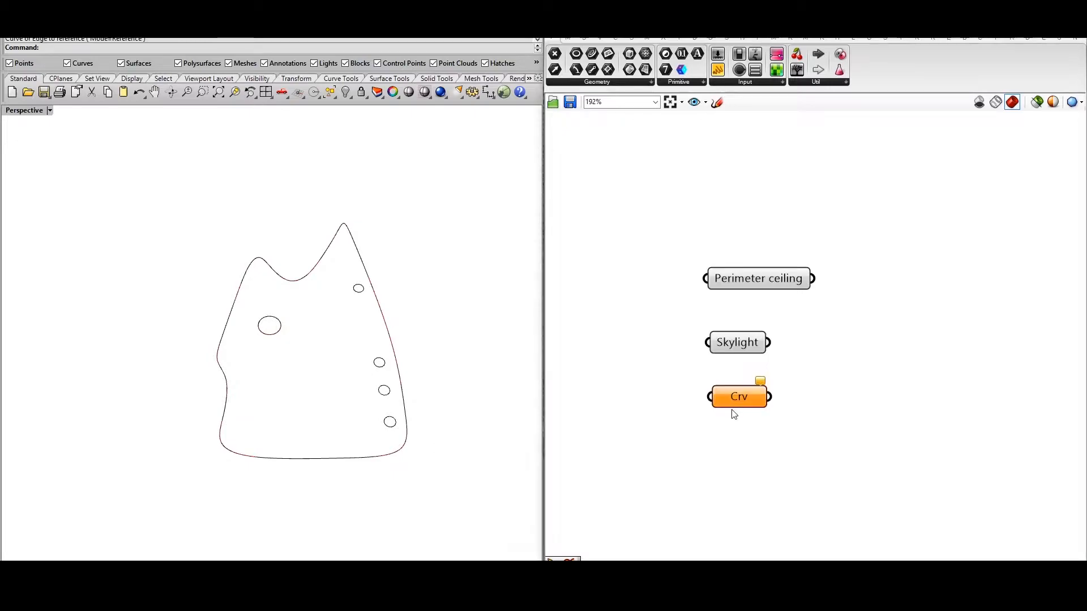
pyautogui.rightClick(732, 398)
pyautogui.press('Return')
pyautogui.rightClick(733, 397)
pyautogui.click(772, 496)
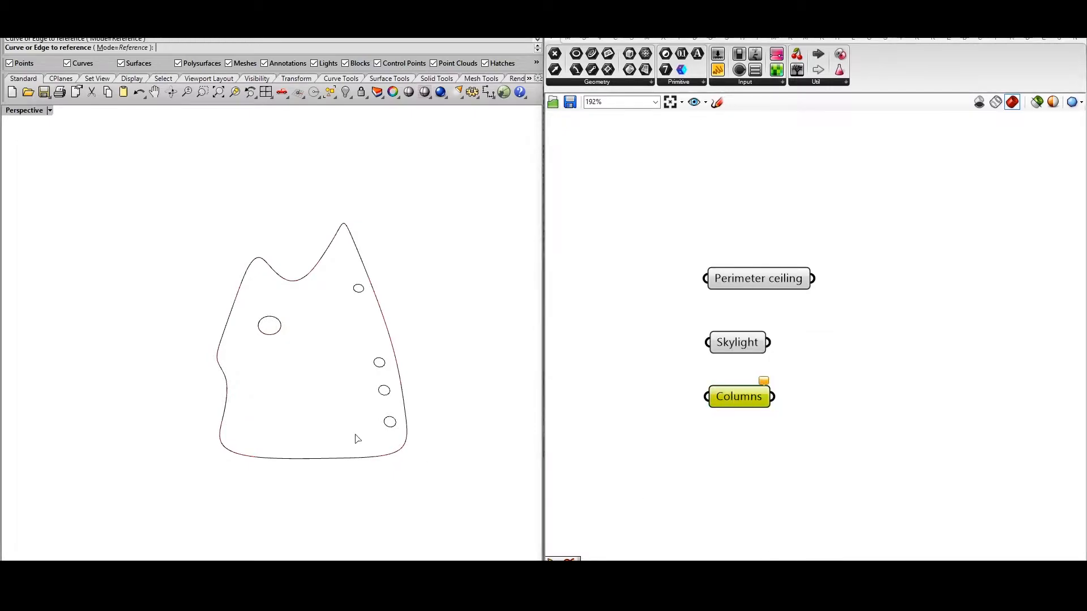
# Group the three curve parameters and give the group a green blob outline.
pyautogui.moveTo(853, 488); pyautogui.dragTo(668, 226)
pyautogui.rightClick(660, 212)
pyautogui.click(700, 301)
pyautogui.rightClick(758, 312)
pyautogui.click(794, 363)
pyautogui.rightClick(793, 376)
pyautogui.rightClick(775, 370)
pyautogui.moveTo(841, 491)
pyautogui.moveTo(980, 543); pyautogui.dragTo(902, 547)
pyautogui.click(892, 490)
# Add a Bounding Box component and feed it the Perimeter ceiling curve.
pyautogui.scroll(-5, 747, 344)
pyautogui.moveTo(318, 456); pyautogui.dragTo(320, 405, button='right')
pyautogui.scroll(-2, 320, 405)
pyautogui.scroll(4, 764, 311)
pyautogui.doubleClick(877, 302)
pyautogui.write('bbox')
pyautogui.press('Return')
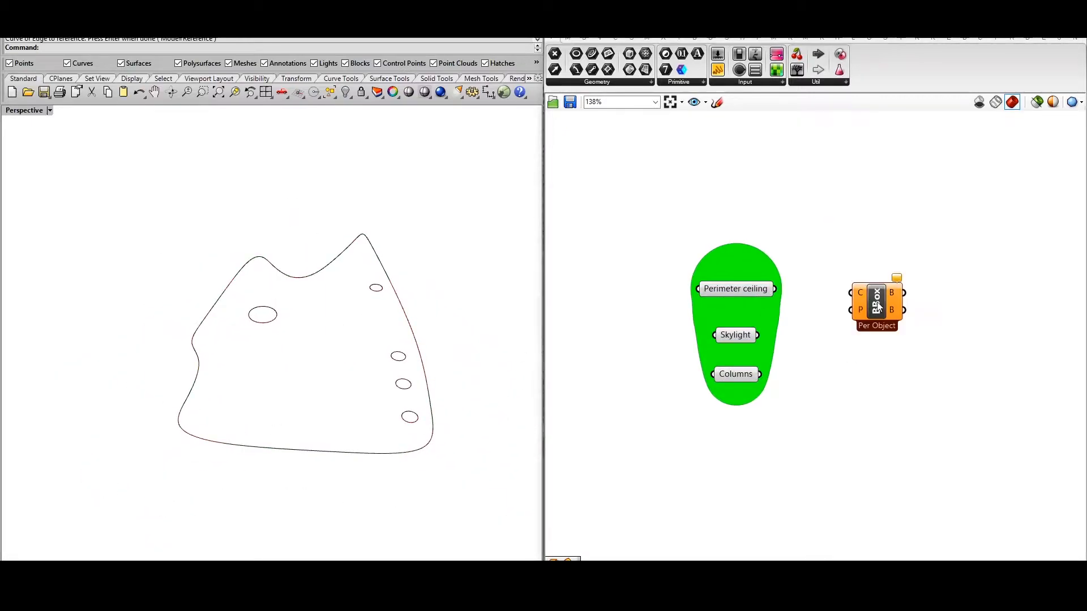
pyautogui.moveTo(875, 305); pyautogui.dragTo(859, 301)
# Set the document preview colours to orange for unselected geometry and blue for selected geometry.
pyautogui.click(1053, 102)
pyautogui.click(1025, 223)
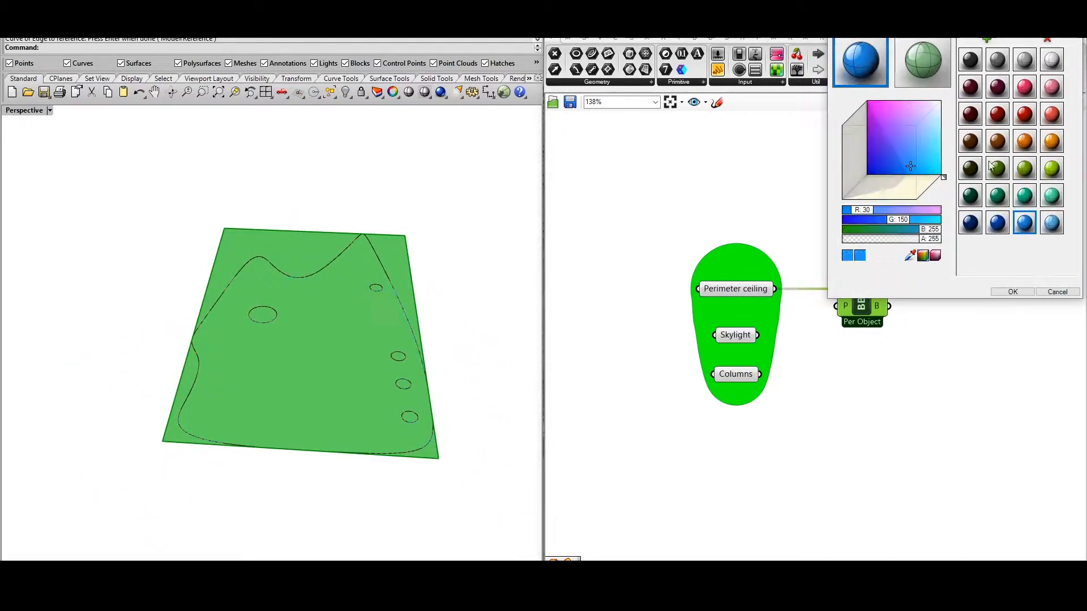
pyautogui.click(922, 62)
pyautogui.click(1024, 141)
pyautogui.moveTo(1017, 220); pyautogui.dragTo(922, 64)
pyautogui.click(1019, 293)
pyautogui.click(838, 362)
pyautogui.moveTo(371, 450); pyautogui.dragTo(380, 420, button='right')
pyautogui.click(1052, 102)
pyautogui.moveTo(922, 240); pyautogui.dragTo(905, 240)
pyautogui.click(921, 65)
pyautogui.click(866, 65)
pyautogui.click(1012, 293)
# Add a Deconstruct Brep component and connect the bounding box to it.
pyautogui.click(863, 306)
pyautogui.moveTo(413, 279)
pyautogui.mouseDown(button='right')
pyautogui.moveTo(412, 306)
pyautogui.moveTo(410, 285)
pyautogui.mouseUp(button='right')
pyautogui.moveTo(984, 306); pyautogui.dragTo(847, 311, button='right')
pyautogui.doubleClick(890, 296)
pyautogui.write('de')
pyautogui.click(873, 283)
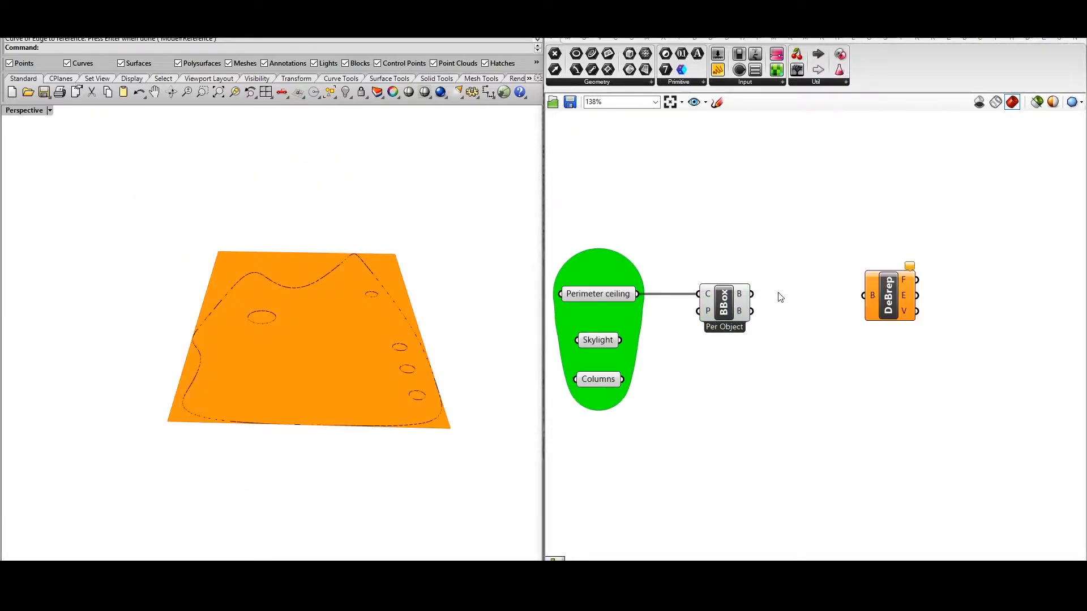
pyautogui.moveTo(751, 294); pyautogui.dragTo(866, 295)
pyautogui.moveTo(891, 301); pyautogui.dragTo(838, 300)
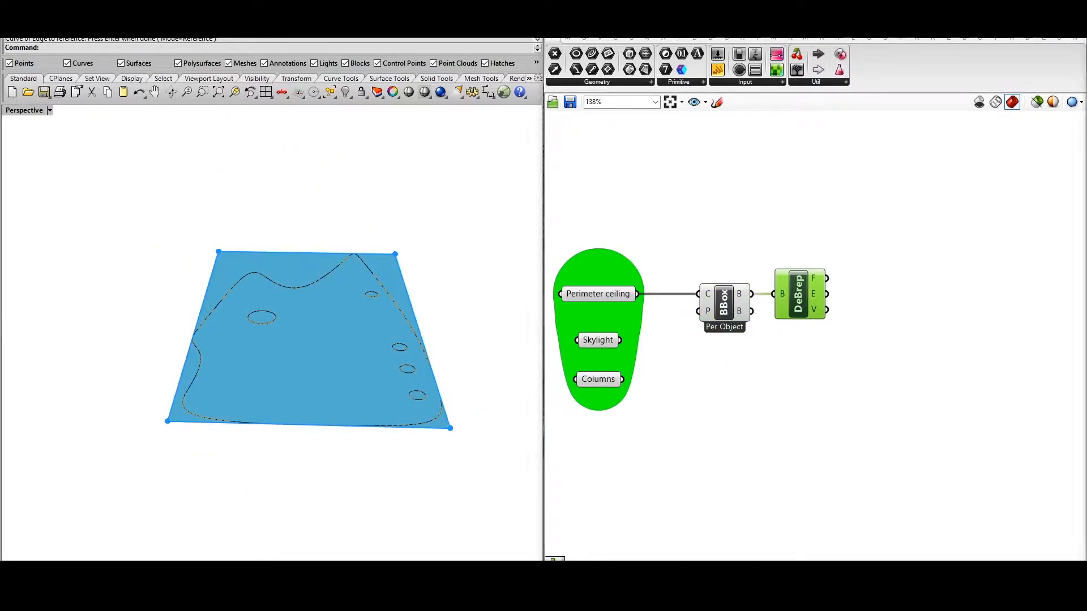
pyautogui.click(834, 360)
pyautogui.moveTo(834, 360); pyautogui.dragTo(854, 371, button='right')
# Add a ParamSrfIso component and connect the deconstructed brep's face to its surface input.
pyautogui.doubleClick(905, 296)
pyautogui.write('paraisocur')
pyautogui.click(883, 285)
pyautogui.scroll(3, 888, 294)
pyautogui.moveTo(870, 255); pyautogui.dragTo(805, 286)
pyautogui.scroll(-3, 934, 329)
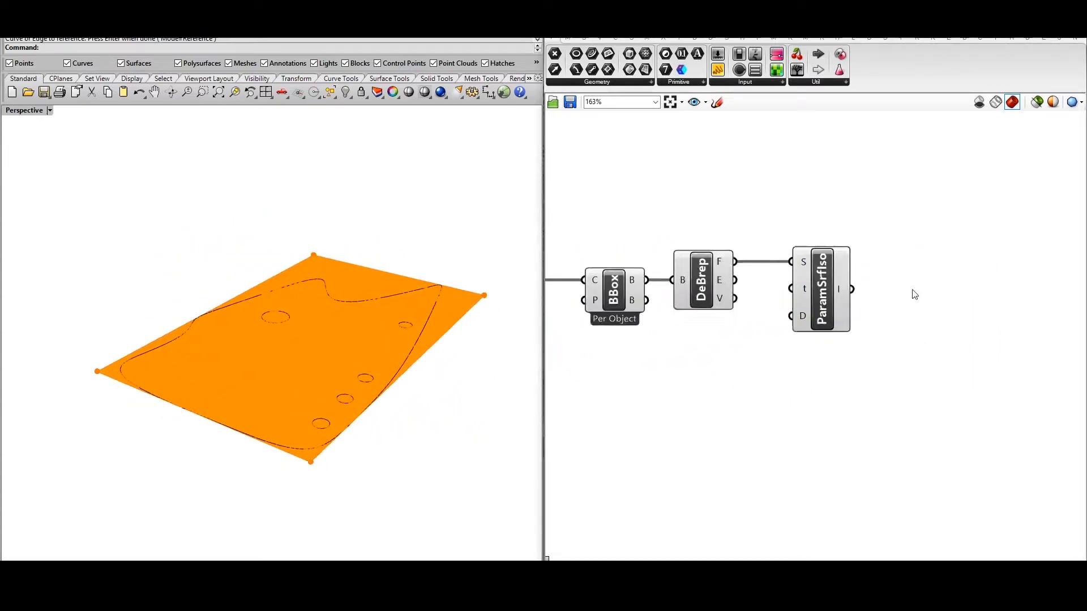
# Add a Divide Curve component and feed it the isocurve from ParamSrfIso.
pyautogui.scroll(1, 913, 294)
pyautogui.doubleClick(928, 300)
pyautogui.write('divide')
pyautogui.click(932, 292)
pyautogui.moveTo(893, 284); pyautogui.dragTo(887, 297)
pyautogui.moveTo(930, 297); pyautogui.dragTo(990, 311)
# Add a number slider set to 50 and connect it to the Divide component's count.
pyautogui.doubleClick(743, 430)
pyautogui.write('50')
pyautogui.press('Return')
pyautogui.rightClick(966, 317)
pyautogui.moveTo(832, 429); pyautogui.dragTo(956, 321)
# Apply the expression x-1 to the count input of the Divide component.
pyautogui.rightClick(967, 323)
pyautogui.click(1084, 433)
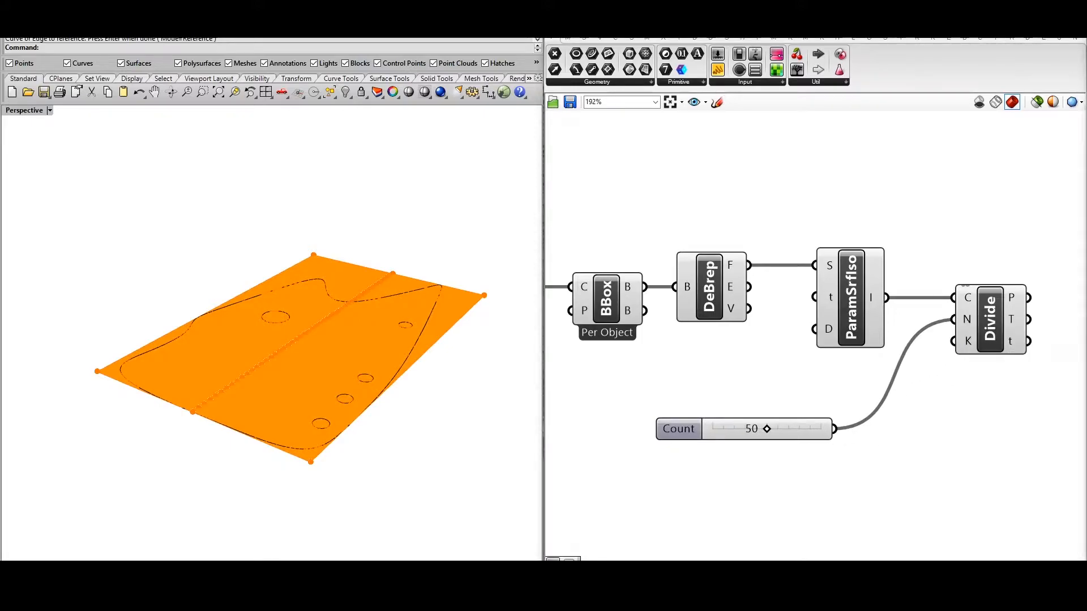
pyautogui.rightClick(967, 322)
pyautogui.moveTo(943, 385); pyautogui.dragTo(729, 398, button='right')
pyautogui.scroll(1, 730, 399)
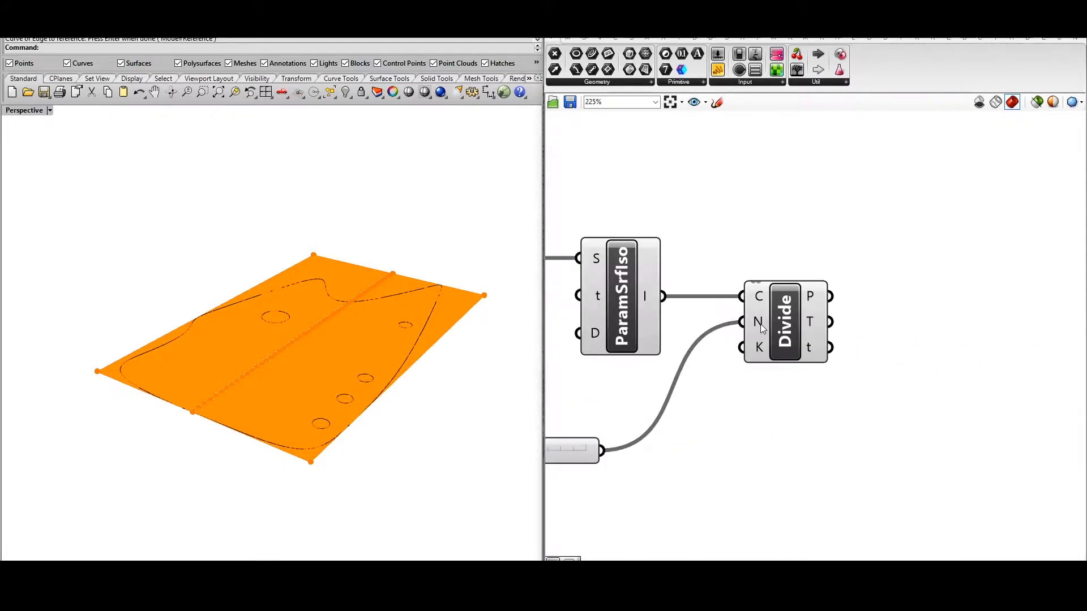
pyautogui.rightClick(761, 325)
pyautogui.moveTo(804, 436)
pyautogui.click(918, 448)
pyautogui.click(928, 476)
pyautogui.rightClick(760, 324)
pyautogui.click(901, 448)
pyautogui.write('x-1')
pyautogui.click(940, 463)
pyautogui.click(734, 315)
pyautogui.moveTo(572, 229); pyautogui.dragTo(766, 393)
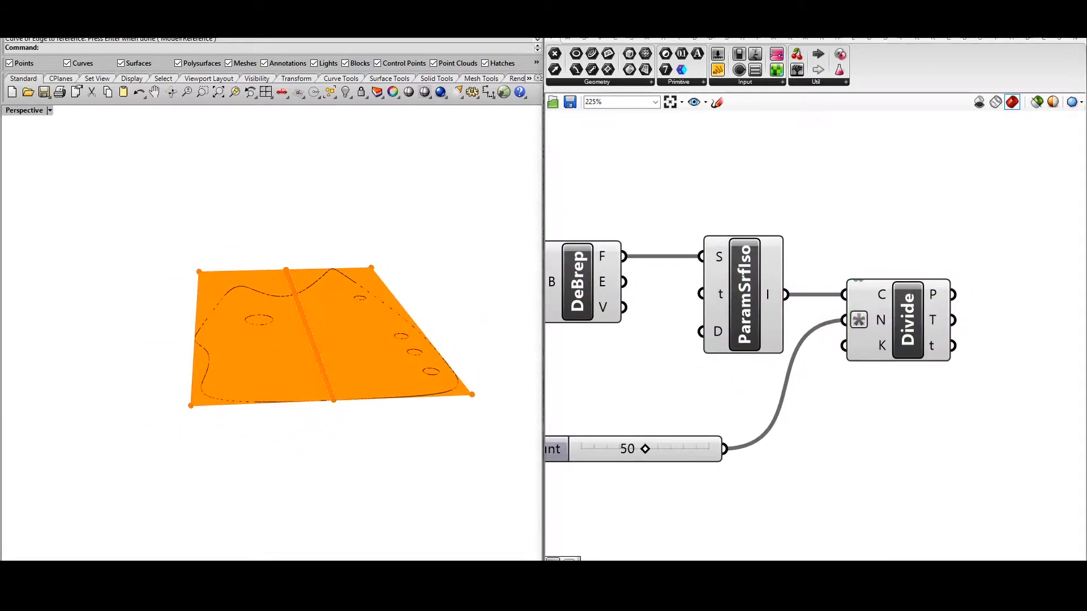
# Add a Series component below the Divide component.
pyautogui.doubleClick(869, 440)
pyautogui.write('ser')
pyautogui.press('Return')
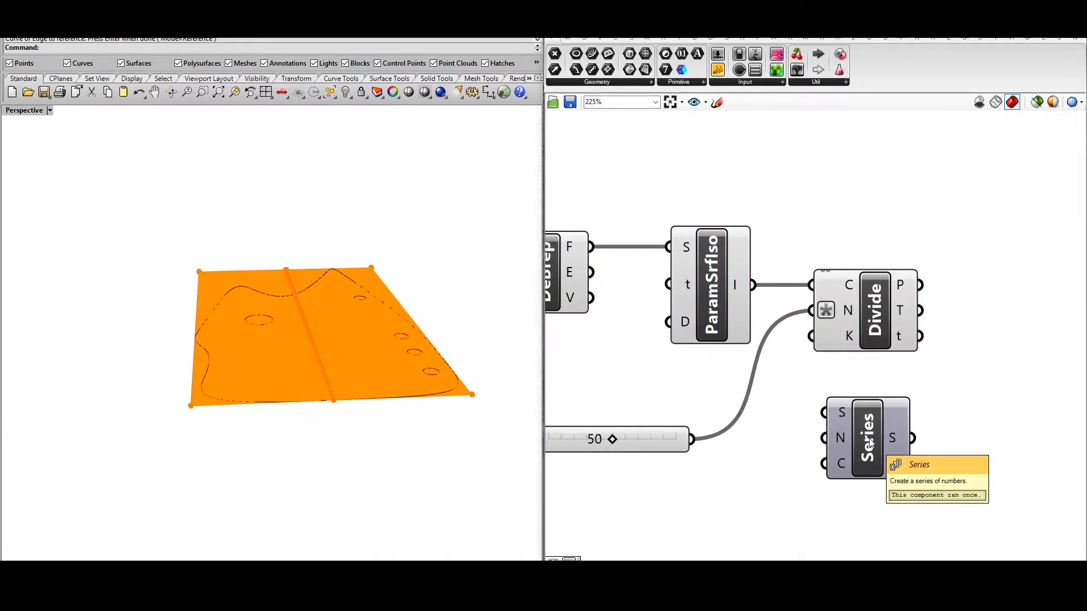
pyautogui.moveTo(872, 440); pyautogui.dragTo(807, 395, button='right')
pyautogui.scroll(-1, 807, 395)
# Add a Division component that divides a panel value of 1 by the count slider.
pyautogui.doubleClick(787, 471)
pyautogui.write('/')
pyautogui.press('Return')
pyautogui.moveTo(787, 472); pyautogui.dragTo(820, 489)
pyautogui.doubleClick(679, 456)
pyautogui.write('"1')
pyautogui.press('Return')
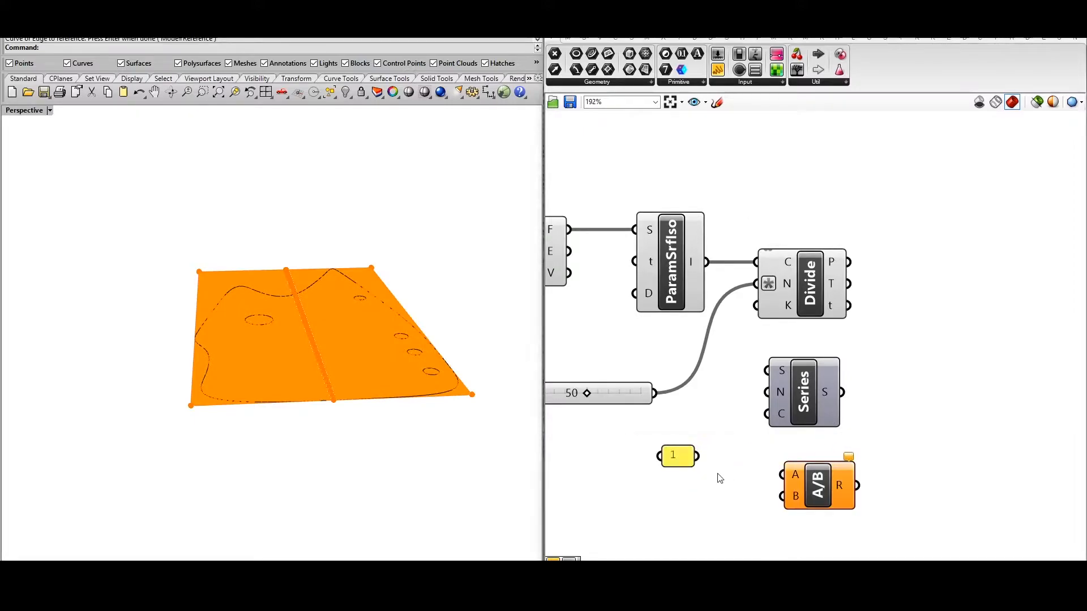
pyautogui.moveTo(697, 456); pyautogui.dragTo(780, 474)
pyautogui.moveTo(816, 487); pyautogui.dragTo(803, 468)
pyautogui.moveTo(654, 393); pyautogui.dragTo(768, 477)
# Move the Series beyond the Division and connect the quotient as its step and the count slider as its count.
pyautogui.moveTo(723, 513); pyautogui.dragTo(773, 488, button='right')
pyautogui.moveTo(854, 369); pyautogui.dragTo(1004, 321)
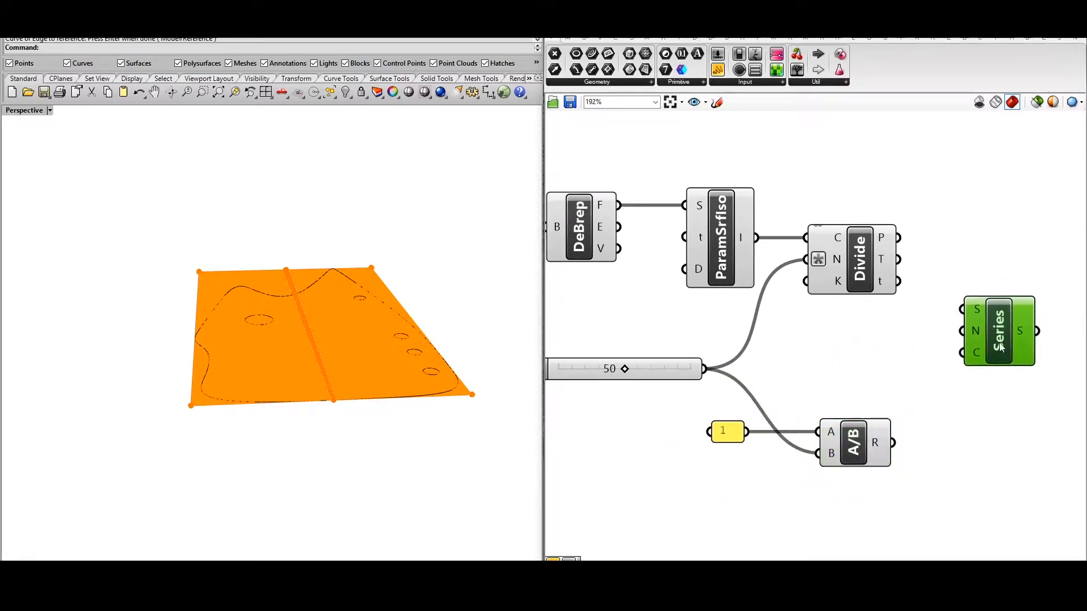
pyautogui.scroll(-2, 978, 436)
pyautogui.scroll(2, 979, 399)
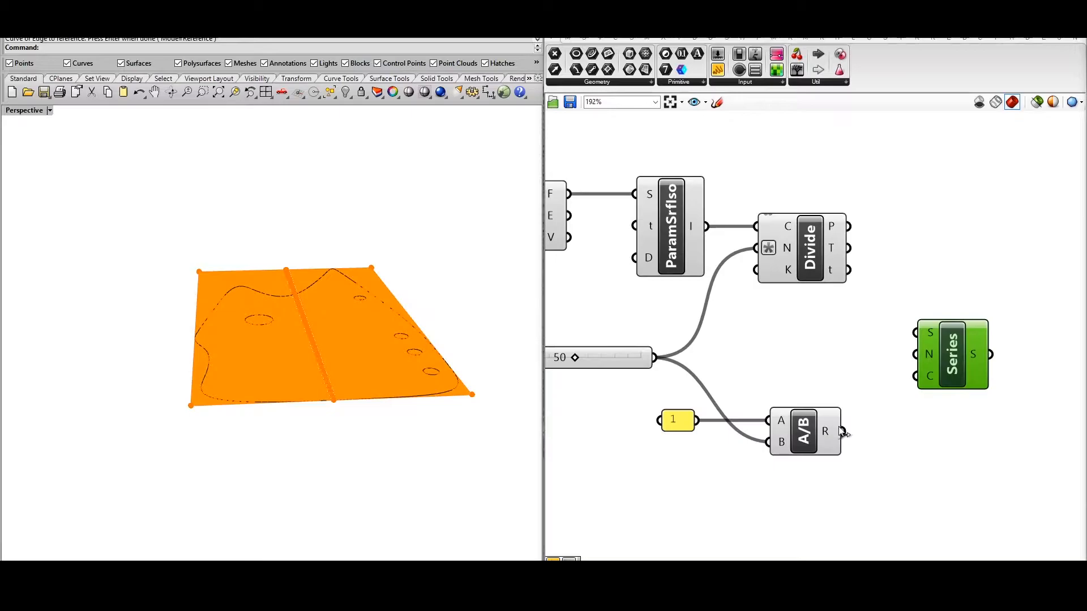
pyautogui.moveTo(675, 360); pyautogui.dragTo(659, 357)
pyautogui.scroll(-3, 835, 460)
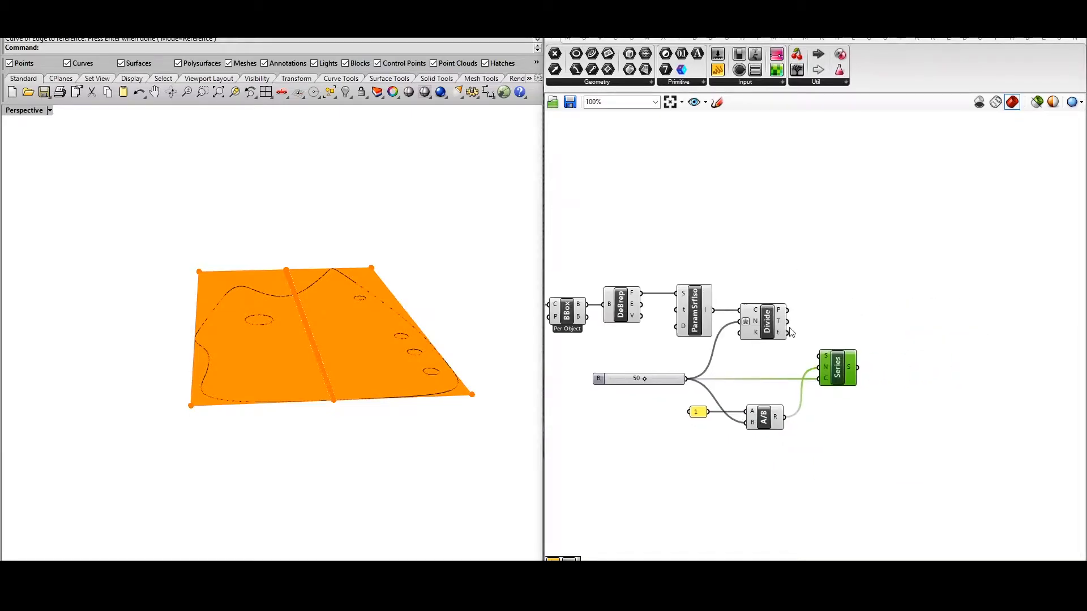
# Add a Graph Mapper beside the Series and feed it the series of numbers.
pyautogui.scroll(2, 891, 397)
pyautogui.doubleClick(888, 384)
pyautogui.write('graph')
pyautogui.click(877, 371)
pyautogui.moveTo(881, 406); pyautogui.dragTo(942, 373)
pyautogui.moveTo(845, 356); pyautogui.dragTo(927, 367)
pyautogui.scroll(-2, 900, 439)
# Set the Graph Mapper to a parabola peaking at the top centre and falling to the bottom corners.
pyautogui.rightClick(828, 359)
pyautogui.moveTo(874, 500)
pyautogui.click(962, 489)
pyautogui.scroll(3, 860, 388)
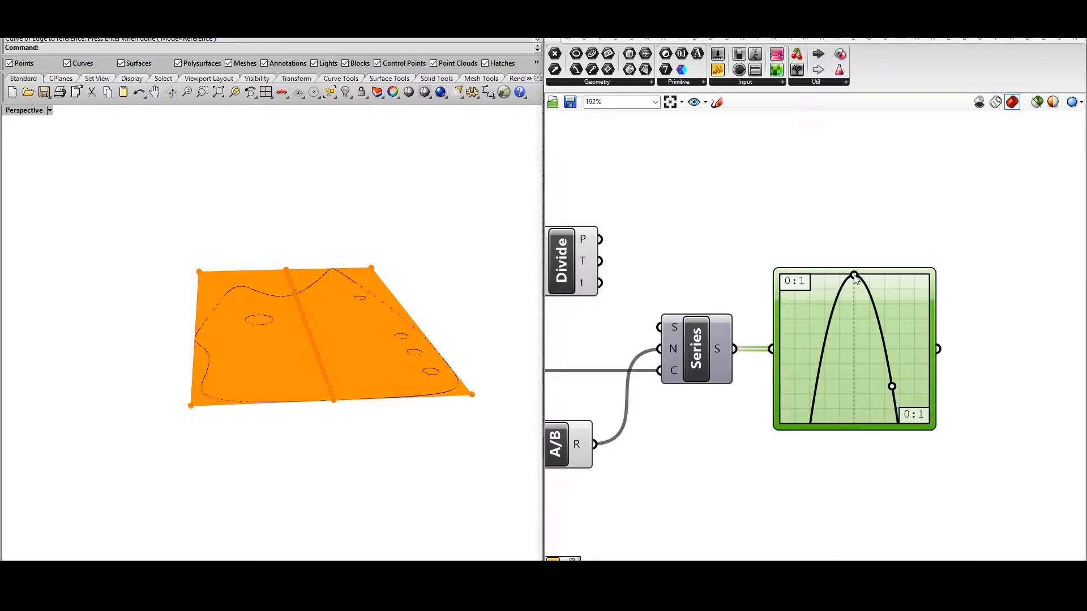
pyautogui.click(966, 493)
pyautogui.moveTo(966, 494); pyautogui.dragTo(898, 498, button='right')
# Add a Remap Numbers component, widen the graph and connect the graph's output to the remap value input.
pyautogui.doubleClick(924, 383)
pyautogui.write('remap')
pyautogui.press('Return')
pyautogui.moveTo(939, 403); pyautogui.dragTo(990, 403)
pyautogui.moveTo(865, 365); pyautogui.dragTo(888, 365)
pyautogui.moveTo(893, 355); pyautogui.dragTo(945, 363)
pyautogui.moveTo(951, 388); pyautogui.dragTo(981, 381)
# Add a Construct Domain component with a panel value of 0 as its start.
pyautogui.moveTo(891, 496); pyautogui.dragTo(888, 451, button='right')
pyautogui.doubleClick(887, 451)
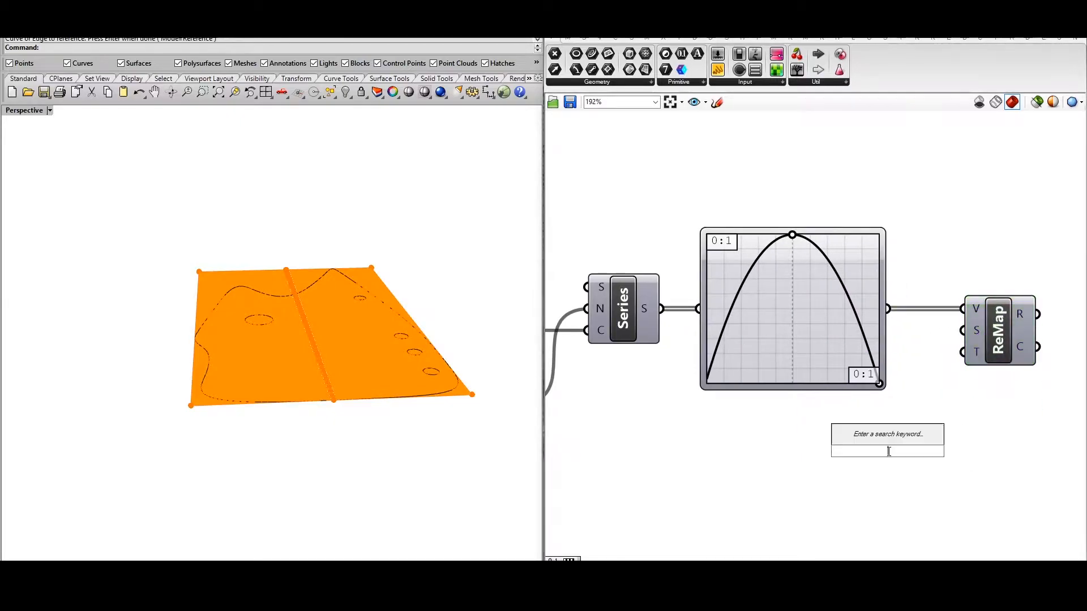
pyautogui.write('domain')
pyautogui.click(882, 291)
pyautogui.doubleClick(745, 444)
pyautogui.write('0')
pyautogui.press('Return')
# Add a Domain end slider at 0 and connect the constructed domain as the remap's target.
pyautogui.doubleClick(723, 466)
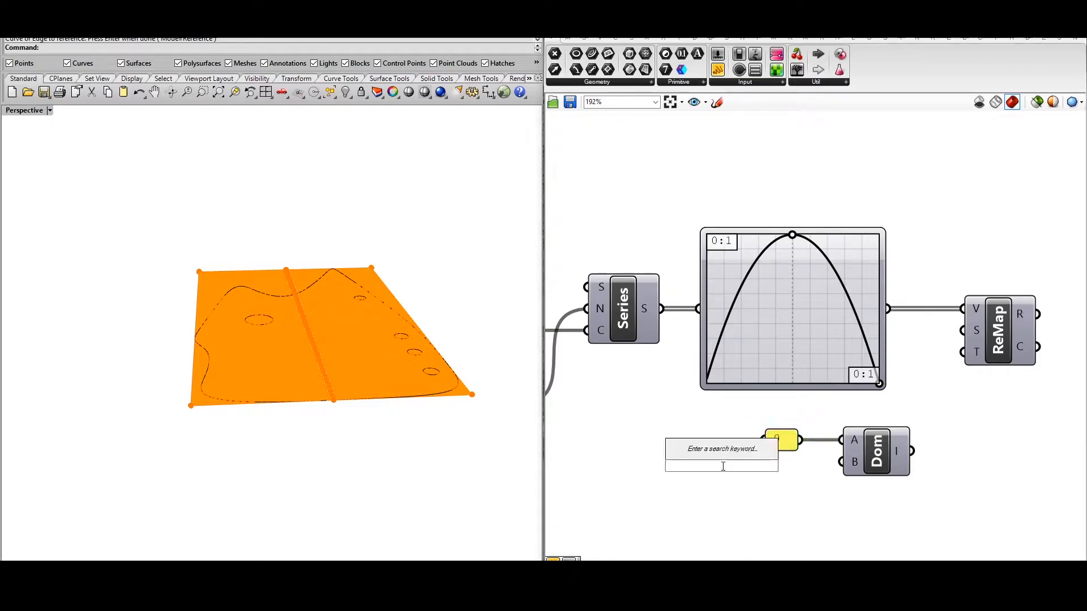
pyautogui.write('0')
pyautogui.press('Return')
pyautogui.moveTo(911, 451); pyautogui.dragTo(962, 331)
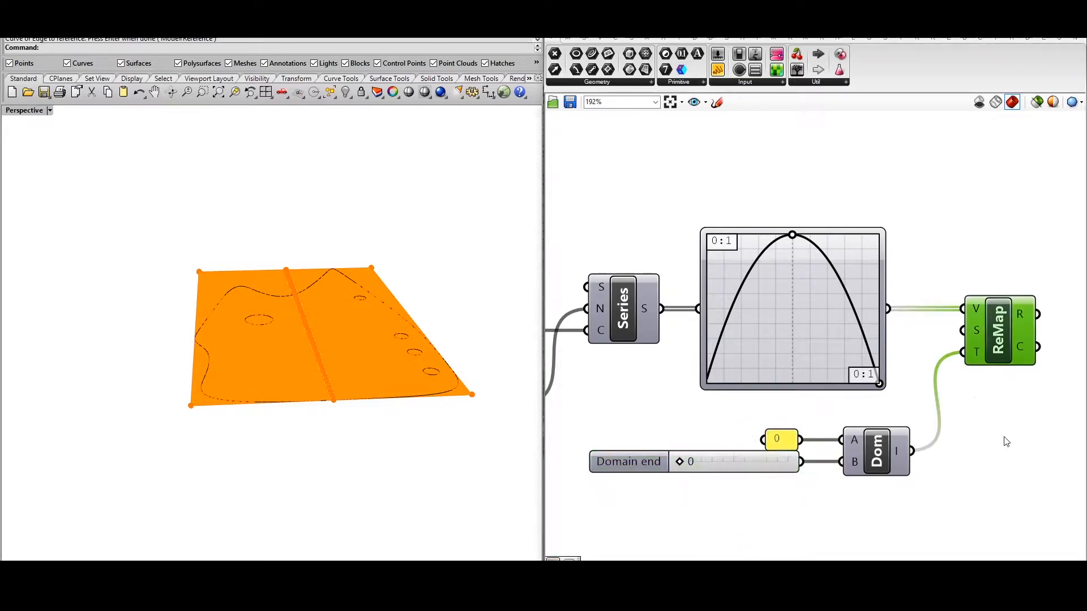
# Add a Deconstruct Point component and feed it the points from the Divide Curve component.
pyautogui.scroll(-5, 973, 418)
pyautogui.scroll(2, 895, 316)
pyautogui.doubleClick(811, 313)
pyautogui.write('decon')
pyautogui.press('Return')
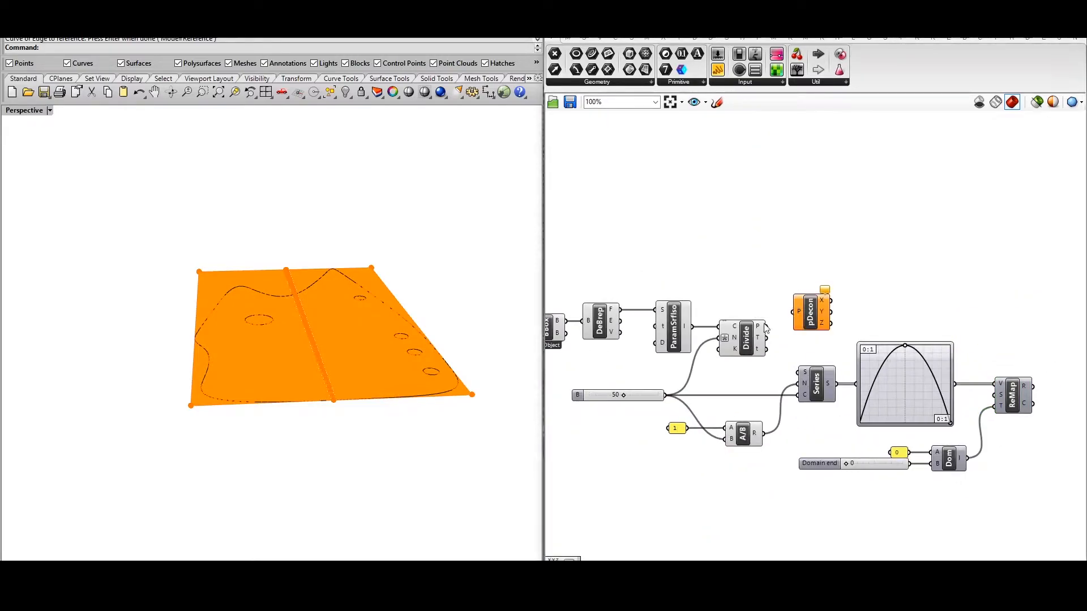
# Add a Construct Point component using the deconstructed X and Y coordinates and the remapped values as Z.
pyautogui.doubleClick(918, 274)
pyautogui.write('construct')
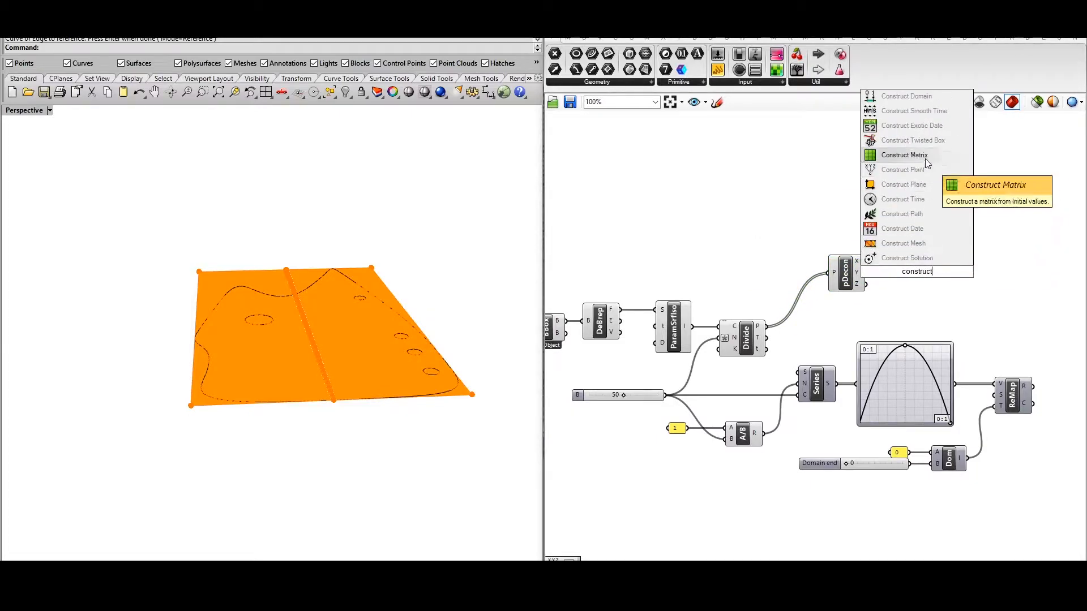
pyautogui.click(925, 159)
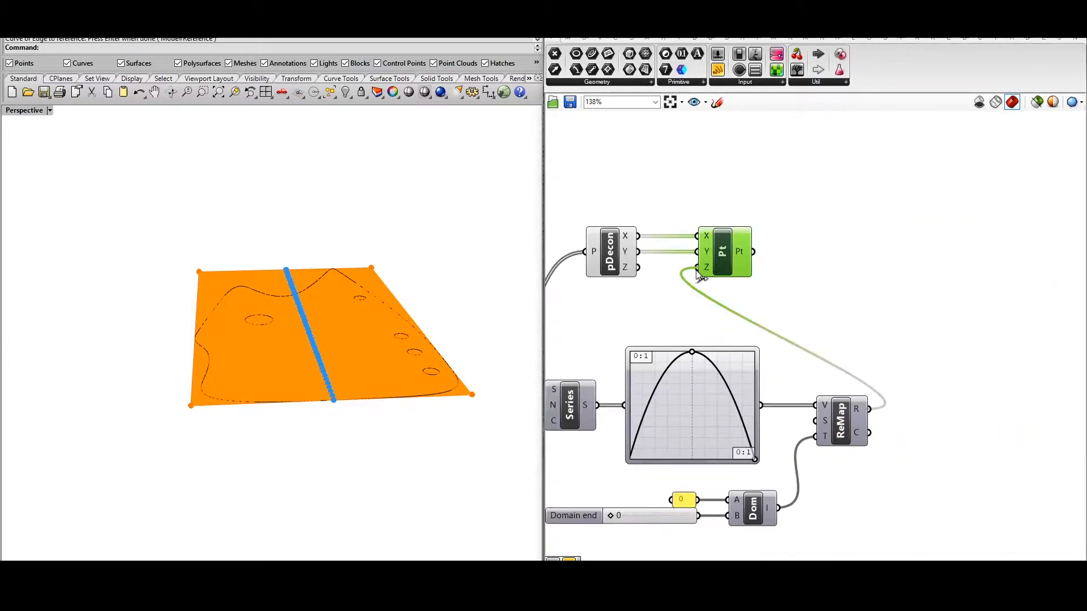
# Set the Domain end slider to 15 and add an Interpolate Curve component through the constructed points.
pyautogui.scroll(1, 651, 481)
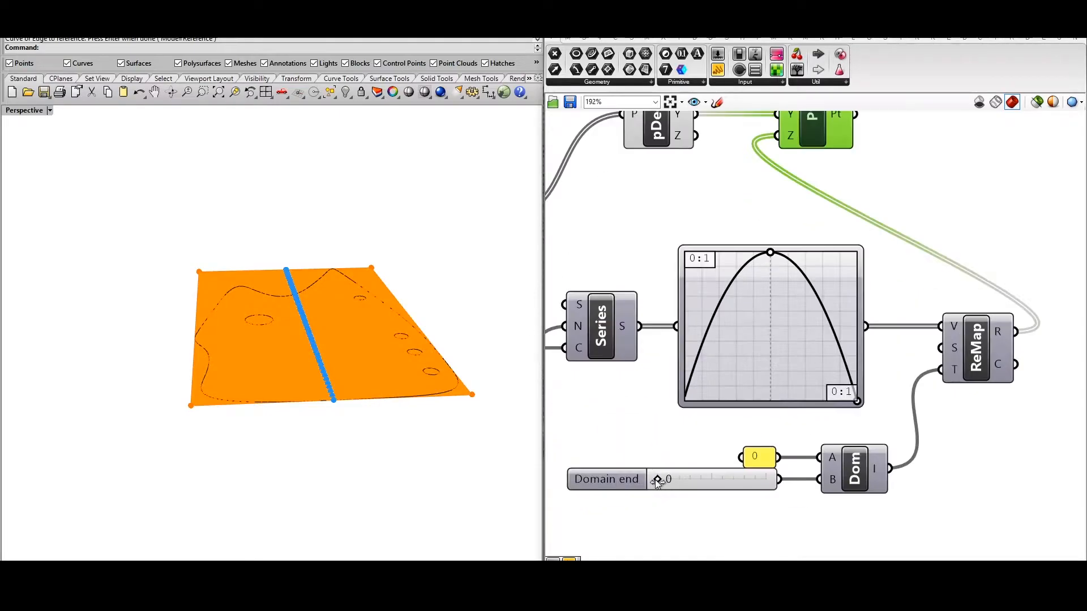
pyautogui.moveTo(654, 479); pyautogui.dragTo(758, 480)
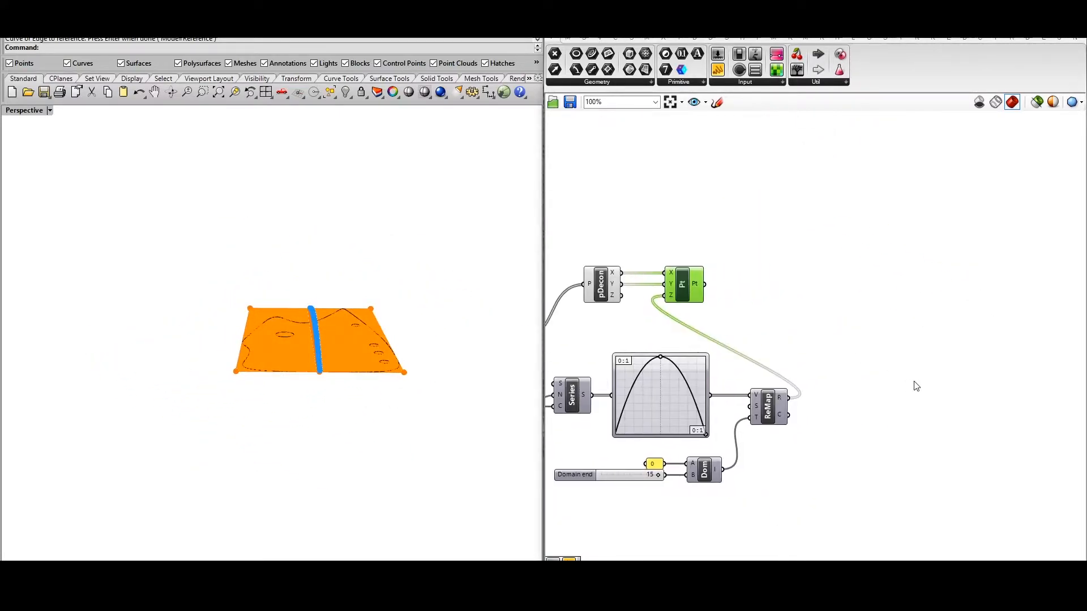
pyautogui.doubleClick(802, 294)
pyautogui.write('int')
pyautogui.moveTo(698, 285); pyautogui.dragTo(755, 289)
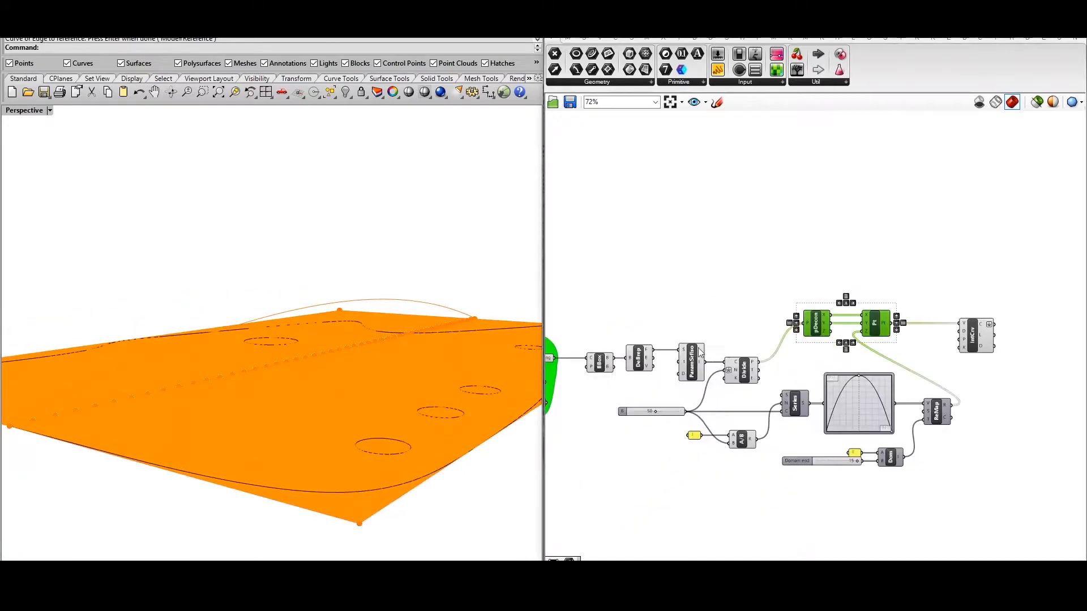
# Add a List Item component fed by the Deconstruct Brep edges and hide the previews of the bounding box and its deconstructed brep.
pyautogui.moveTo(714, 357); pyautogui.dragTo(748, 345, button='right')
pyautogui.click(633, 350)
pyautogui.click(671, 345)
pyautogui.click(729, 352)
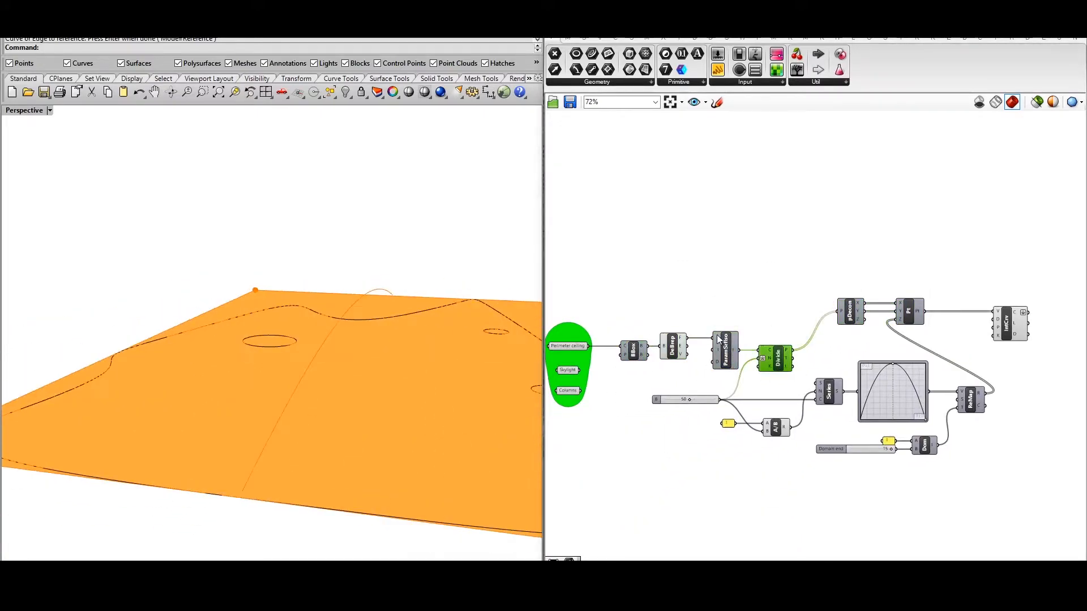
pyautogui.keyDown('shift'); pyautogui.click(779, 366); pyautogui.keyUp('shift')
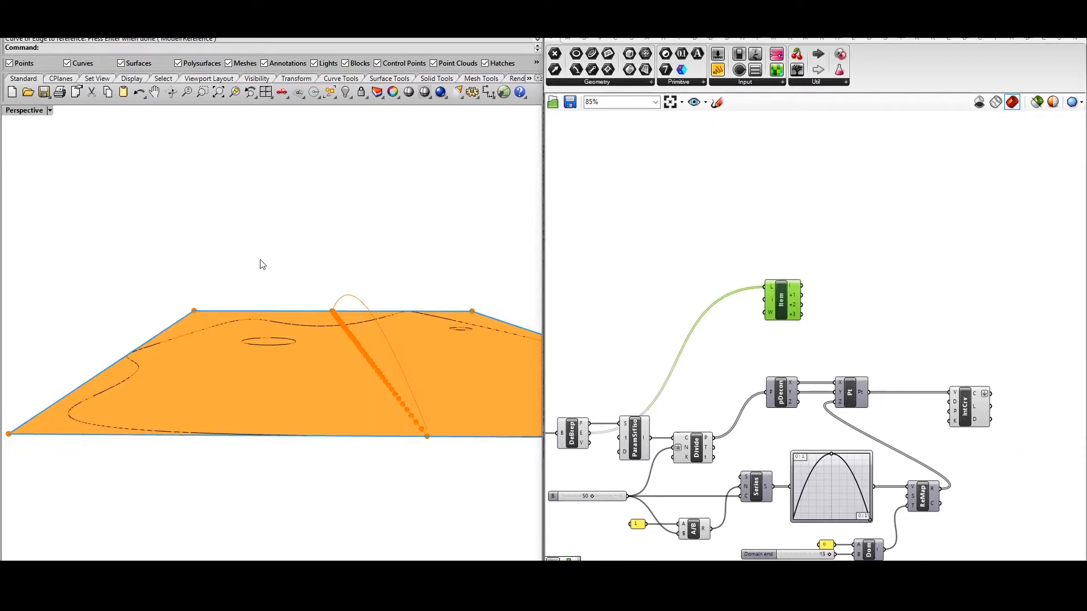
pyautogui.moveTo(262, 265); pyautogui.dragTo(298, 376, button='right')
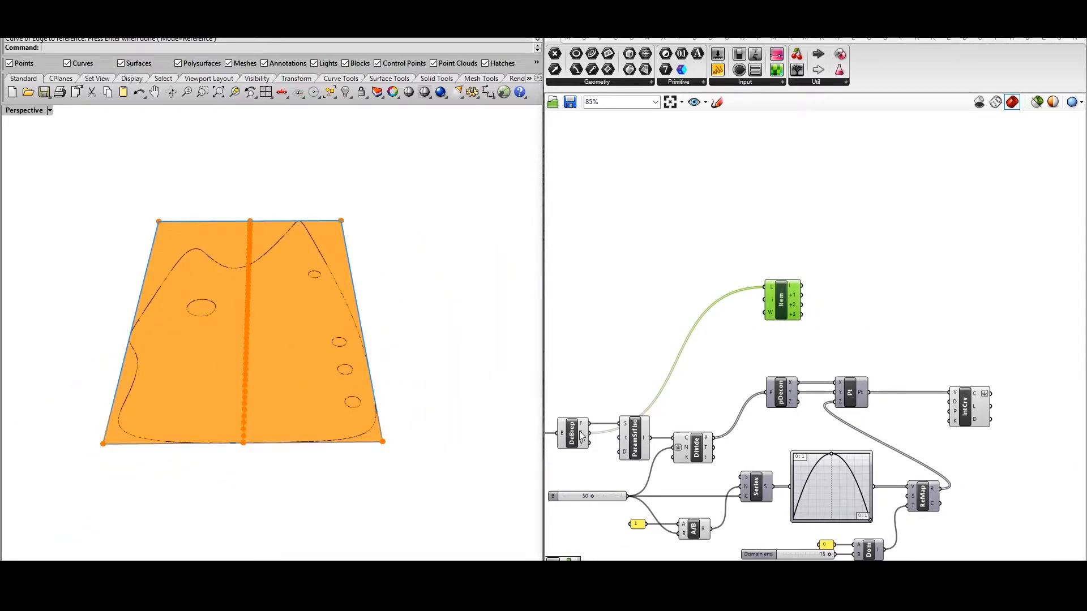
pyautogui.rightClick(466, 388)
pyautogui.moveTo(465, 388); pyautogui.dragTo(482, 337, button='right')
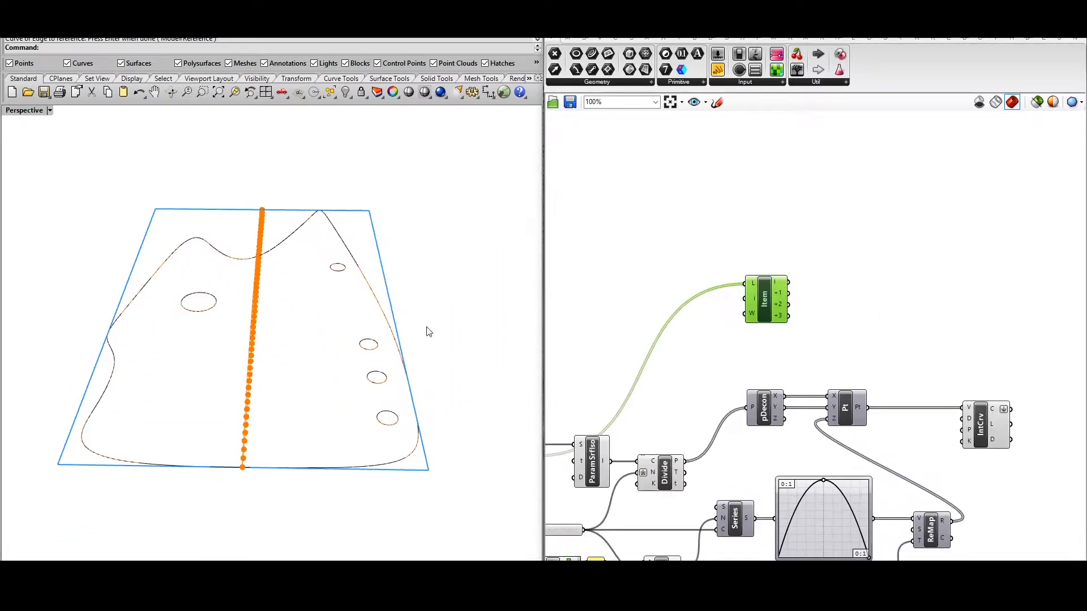
# Set the preview colours to blue for unselected geometry and orange for selected geometry.
pyautogui.click(1053, 102)
pyautogui.click(1025, 223)
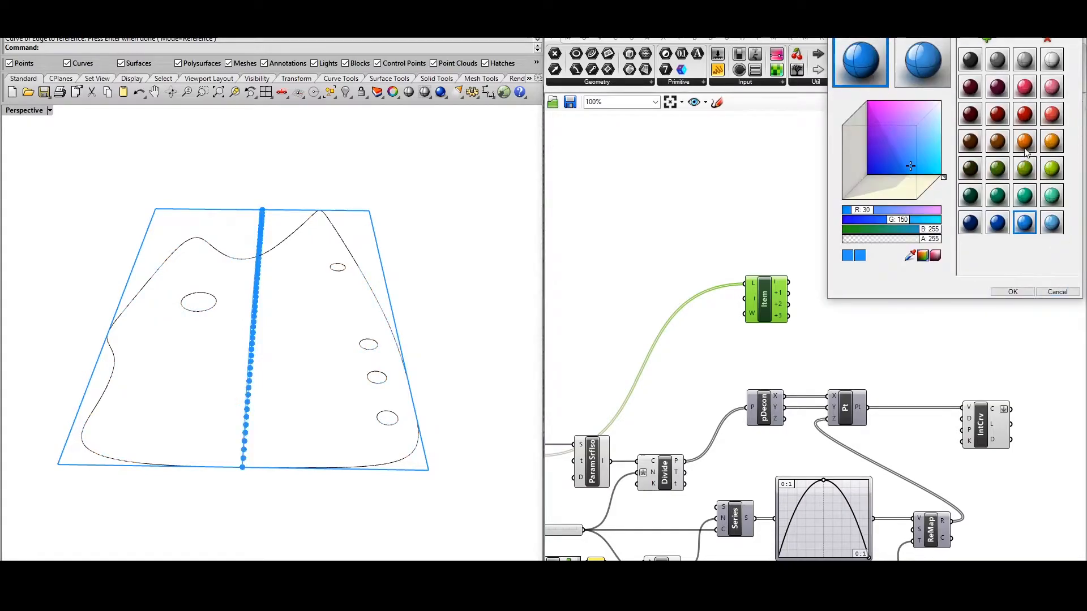
pyautogui.click(924, 209)
pyautogui.click(1012, 291)
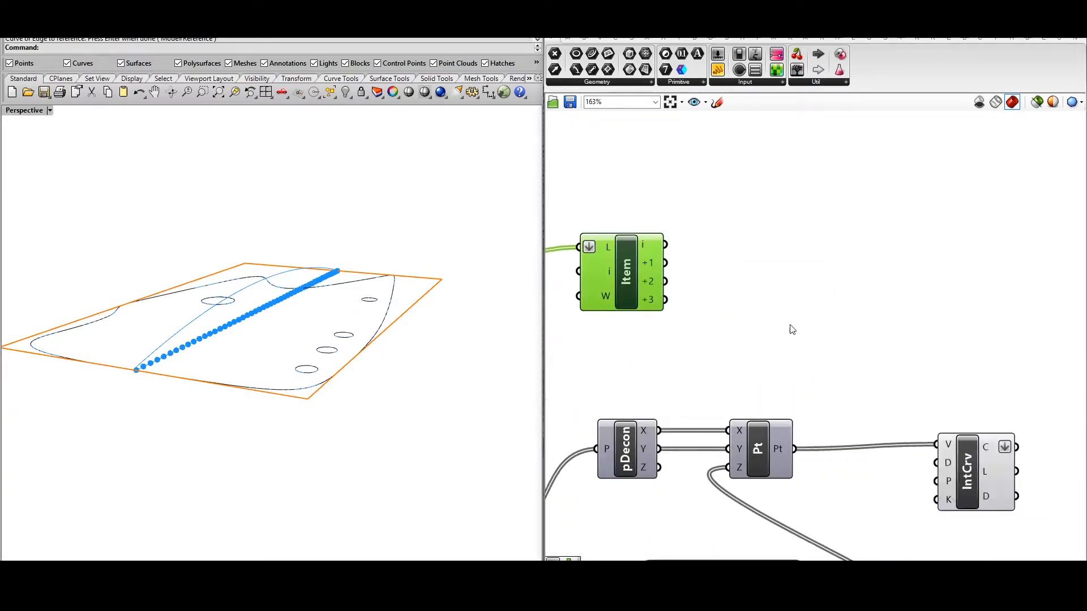
# Add a Loft component and connect the List Item's first edge and the interpolated arch curve as its curves.
pyautogui.doubleClick(877, 294)
pyautogui.write('loft')
pyautogui.press('Return')
pyautogui.scroll(2, 799, 267)
pyautogui.moveTo(626, 261); pyautogui.dragTo(884, 295)
pyautogui.moveTo(906, 301); pyautogui.dragTo(946, 267)
pyautogui.moveTo(909, 446); pyautogui.dragTo(898, 450)
pyautogui.moveTo(913, 436); pyautogui.dragTo(922, 276)
# Flip the List Item's +2 edge with a Flip Curve component and add the flipped curve to the Loft.
pyautogui.doubleClick(780, 293)
pyautogui.write('flip')
pyautogui.press('Return')
pyautogui.moveTo(626, 291); pyautogui.dragTo(743, 300)
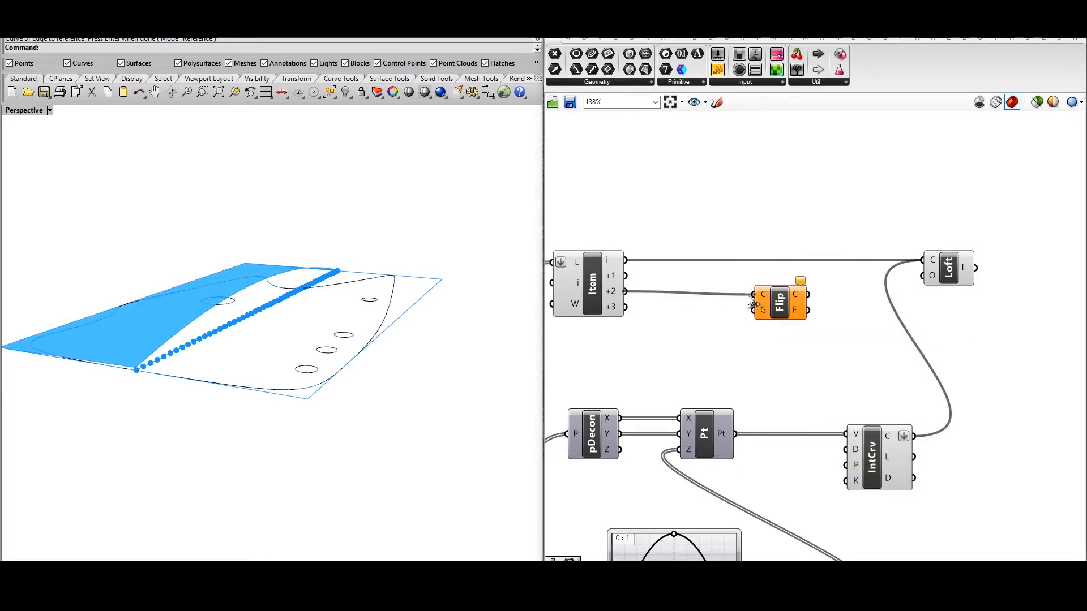
pyautogui.click(947, 268)
pyautogui.moveTo(247, 289); pyautogui.dragTo(246, 265, button='right')
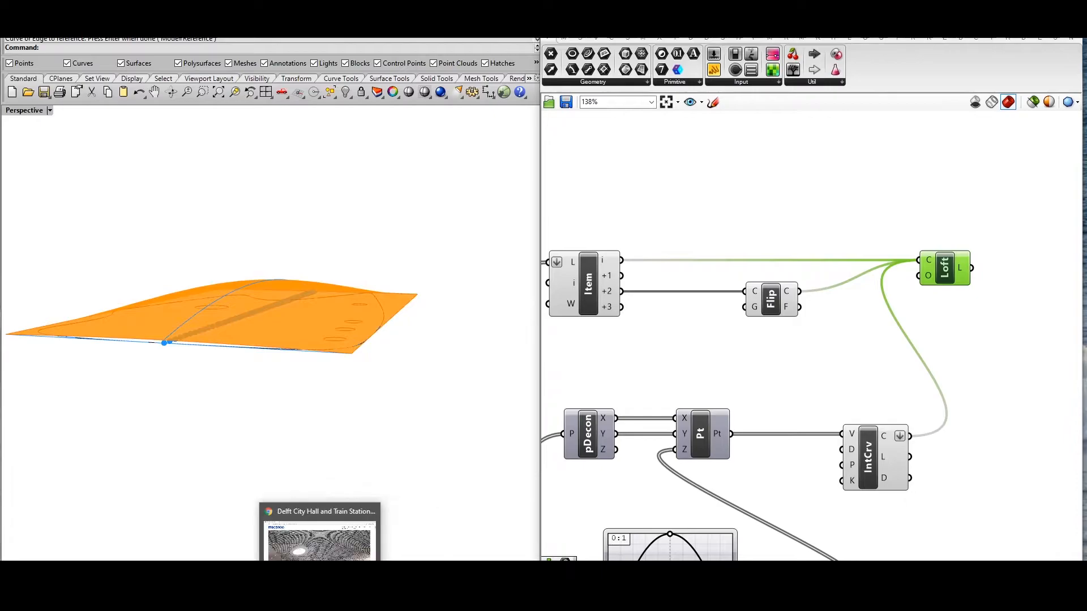
# Switch to the browser and examine the Delft City Hall and Train Station ceiling reference.
pyautogui.click(318, 599)
pyautogui.scroll(-1, 793, 354)
pyautogui.moveTo(1081, 62); pyautogui.dragTo(1084, 169)
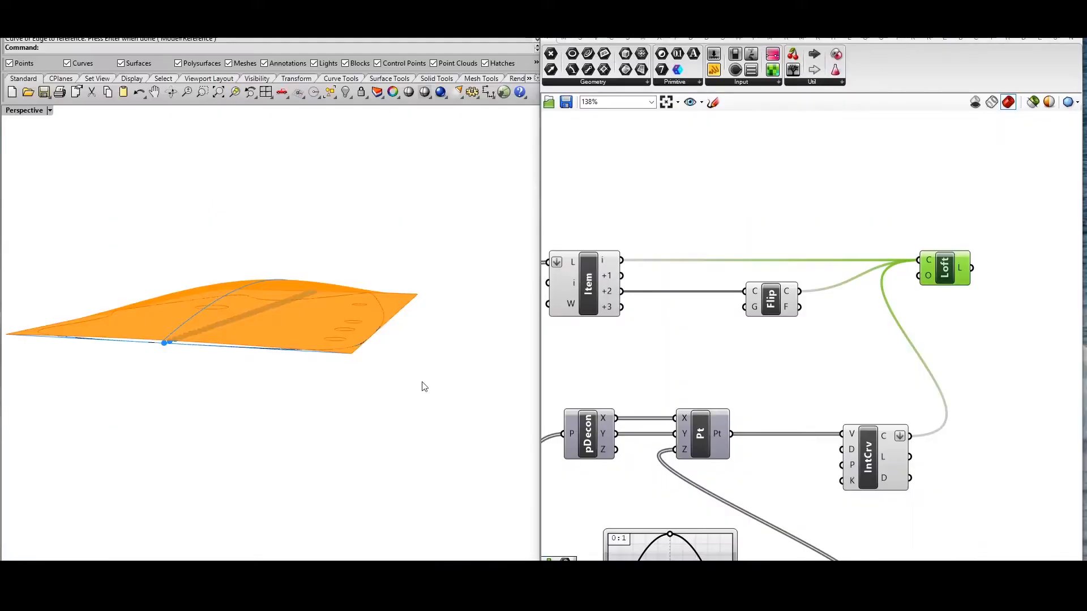
pyautogui.moveTo(347, 563)
# Add a Division component in the empty canvas area above the List Item.
pyautogui.click(883, 392)
pyautogui.scroll(-2, 883, 391)
pyautogui.moveTo(849, 366); pyautogui.dragTo(797, 371, button='right')
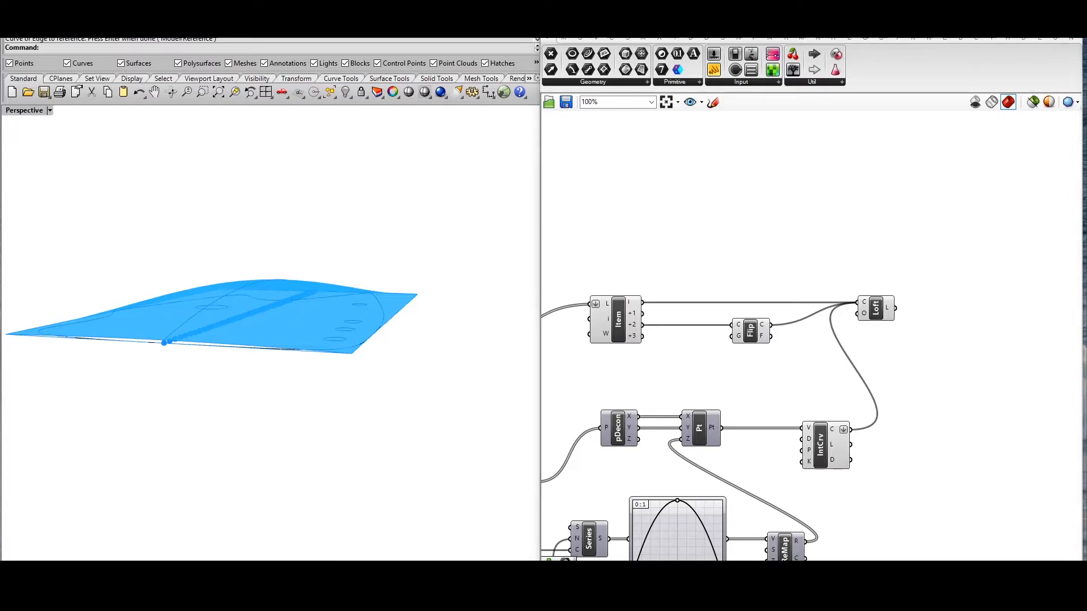
pyautogui.moveTo(899, 369); pyautogui.dragTo(916, 384, button='right')
pyautogui.scroll(-5, 866, 335)
pyautogui.moveTo(804, 355); pyautogui.dragTo(798, 366, button='right')
pyautogui.scroll(4, 789, 315)
pyautogui.doubleClick(731, 259)
pyautogui.write('/')
pyautogui.press('Return')
# Feed the Division component a panel value of 1 as A and a slider at 100 as B.
pyautogui.doubleClick(644, 230)
pyautogui.scroll(3, 642, 215)
pyautogui.moveTo(761, 277); pyautogui.dragTo(658, 241)
pyautogui.write('100')
pyautogui.press('Return')
# Add a Series component with the division result as its step and the 100 slider as its count.
pyautogui.doubleClick(877, 292)
pyautogui.write('series')
pyautogui.press('Return')
pyautogui.scroll(1, 787, 294)
pyautogui.moveTo(894, 283); pyautogui.dragTo(842, 289)
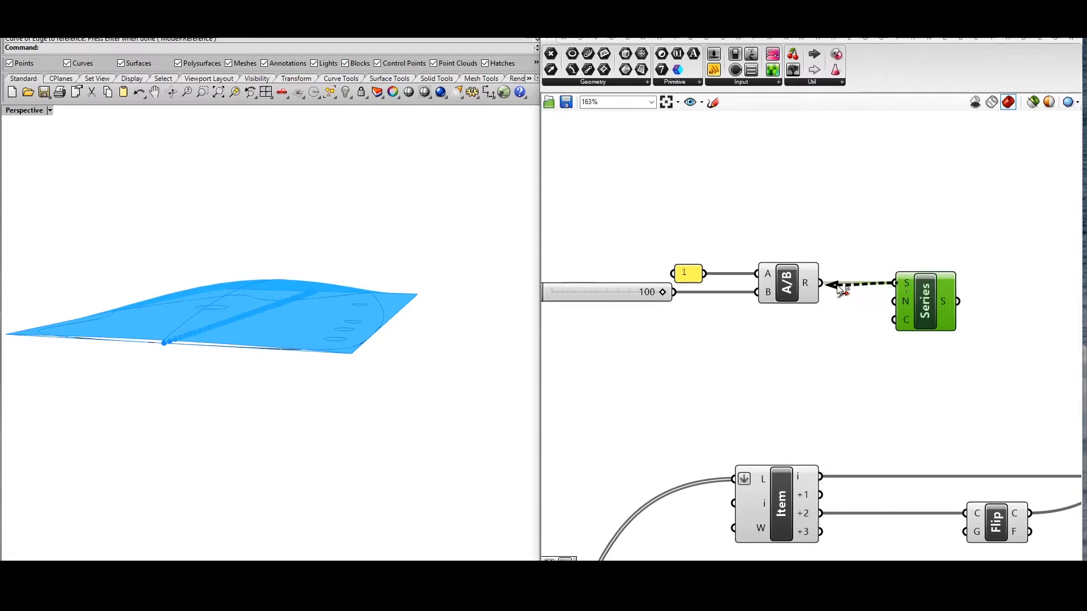
pyautogui.moveTo(903, 306)
pyautogui.mouseDown()
pyautogui.moveTo(893, 277)
pyautogui.moveTo(900, 288)
pyautogui.mouseUp()
pyautogui.moveTo(602, 290); pyautogui.dragTo(668, 341)
# Add a Tween Curve component beside the Series.
pyautogui.scroll(-2, 758, 343)
pyautogui.moveTo(979, 338); pyautogui.dragTo(835, 325, button='right')
pyautogui.doubleClick(833, 304)
pyautogui.write('tween')
pyautogui.click(825, 289)
# Connect the List Item's +1 edge to the Tween Curve's A input.
pyautogui.moveTo(761, 356); pyautogui.dragTo(877, 344, button='right')
pyautogui.scroll(-4, 877, 345)
pyautogui.moveTo(396, 362); pyautogui.dragTo(458, 447, button='right')
pyautogui.moveTo(894, 368); pyautogui.dragTo(793, 320, button='right')
pyautogui.scroll(3, 893, 295)
pyautogui.moveTo(829, 252); pyautogui.dragTo(855, 263)
pyautogui.scroll(2, 803, 284)
pyautogui.moveTo(736, 308); pyautogui.dragTo(767, 307, button='right')
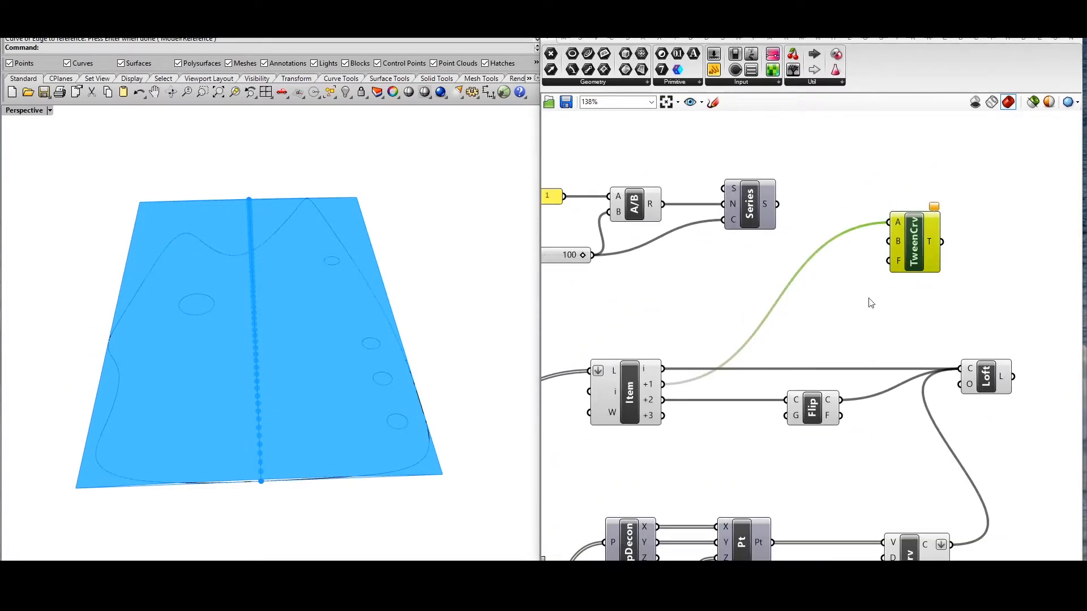
# Flip the List Item's +3 edge into the Tween Curve's B input and connect the Series as its factor.
pyautogui.doubleClick(809, 294)
pyautogui.write('fl')
pyautogui.press('Return')
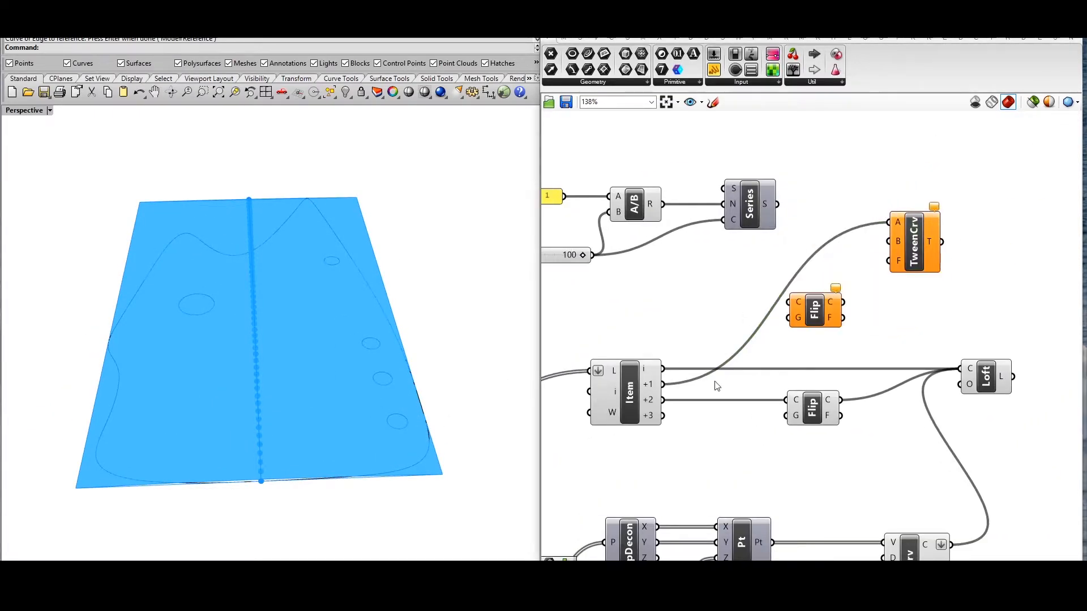
pyautogui.moveTo(776, 203); pyautogui.dragTo(887, 261)
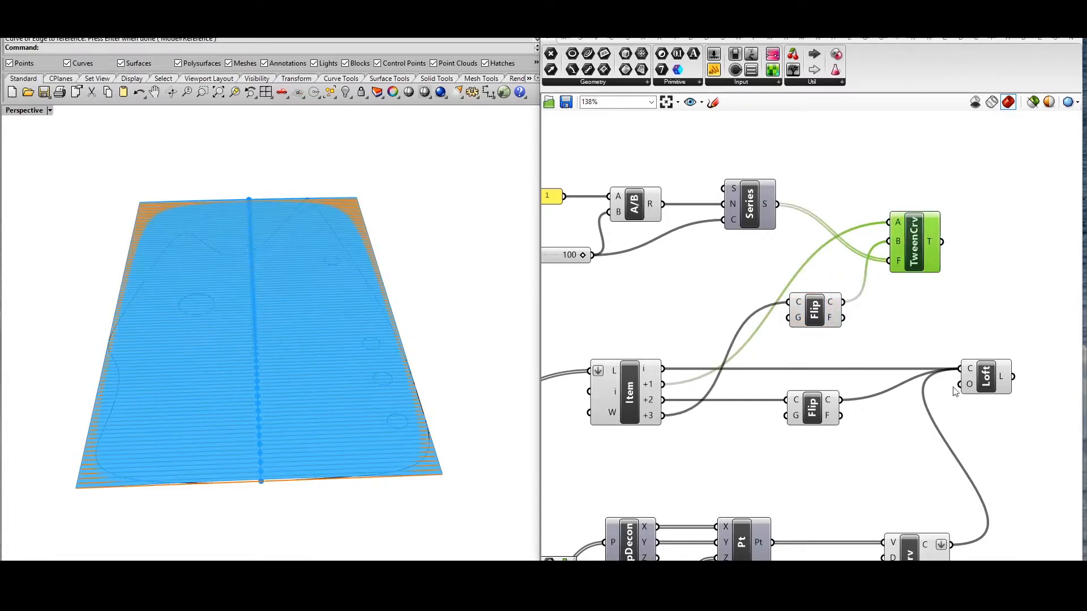
# Hide the Loft preview and reposition the Tween Curve component in line with the Series.
pyautogui.click(983, 378)
pyautogui.hotkey('ctrl', 'q')
pyautogui.click(932, 248)
pyautogui.moveTo(762, 449); pyautogui.dragTo(922, 403, button='right')
pyautogui.scroll(4, 728, 218)
pyautogui.moveTo(756, 202); pyautogui.dragTo(779, 224)
pyautogui.scroll(-4, 785, 229)
pyautogui.moveTo(849, 244); pyautogui.dragTo(610, 294, button='right')
pyautogui.moveTo(901, 242); pyautogui.dragTo(936, 192)
pyautogui.click(928, 272)
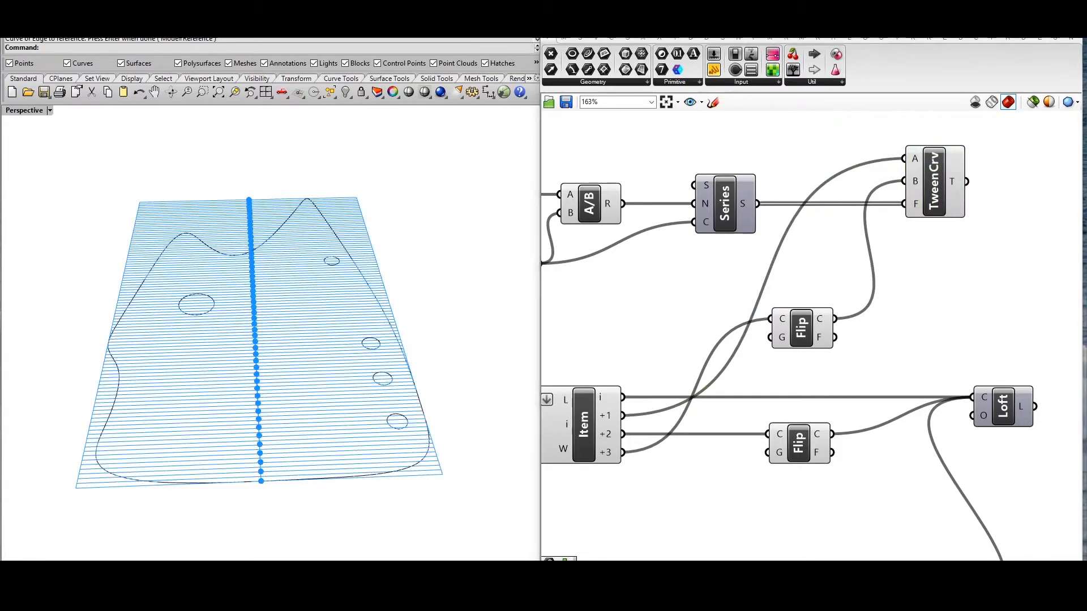
# Hide the Tween Curve preview and turn the Loft preview back on.
pyautogui.moveTo(927, 382); pyautogui.dragTo(888, 397, button='right')
pyautogui.click(899, 215)
pyautogui.scroll(-2, 858, 352)
pyautogui.moveTo(874, 351); pyautogui.dragTo(769, 307, button='right')
pyautogui.click(824, 358)
pyautogui.hotkey('ctrl', 'q')
# Add the Project component that projects curves onto a brep and connect the Loft as its brep.
pyautogui.moveTo(903, 400); pyautogui.dragTo(864, 400, button='right')
pyautogui.click(875, 366)
pyautogui.write('proj')
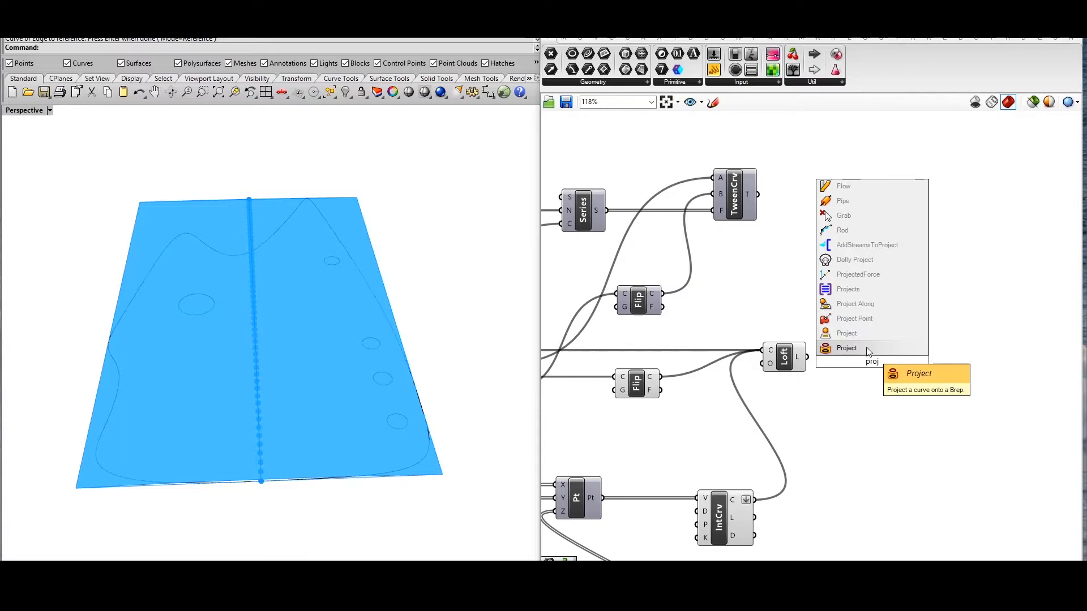
pyautogui.click(866, 348)
pyautogui.scroll(3, 862, 364)
pyautogui.moveTo(747, 394); pyautogui.dragTo(718, 349, button='right')
pyautogui.moveTo(839, 330); pyautogui.dragTo(866, 309)
# Add a three-input Merge component fed by the Perimeter ceiling, Skylight and Columns curves.
pyautogui.scroll(-8, 895, 348)
pyautogui.moveTo(894, 348); pyautogui.dragTo(1029, 293, button='right')
pyautogui.scroll(4, 682, 389)
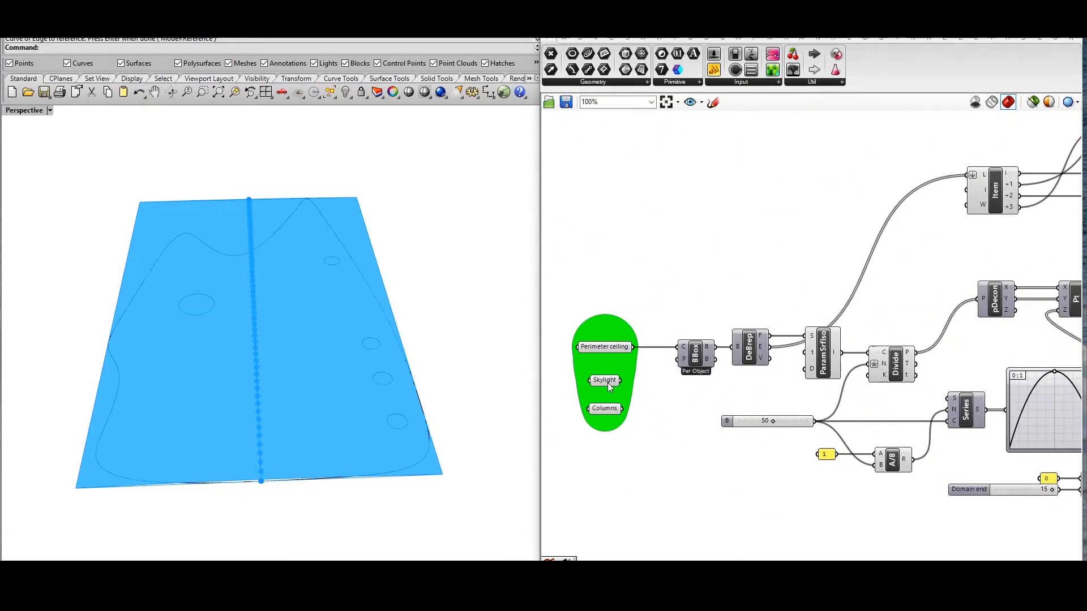
pyautogui.doubleClick(682, 269)
pyautogui.write('merge')
pyautogui.click(683, 255)
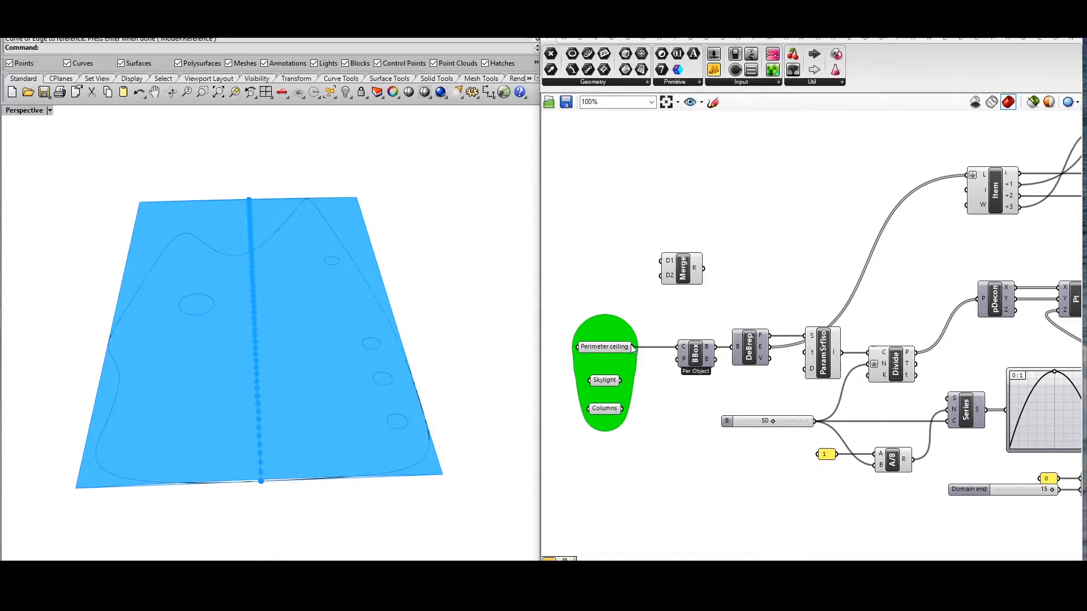
pyautogui.scroll(7, 681, 284)
pyautogui.click(665, 286)
# Move the Merge component across the definition to sit just above the Loft.
pyautogui.scroll(-12, 704, 289)
pyautogui.moveTo(704, 286); pyautogui.dragTo(970, 253)
pyautogui.scroll(5, 971, 253)
pyautogui.moveTo(970, 253); pyautogui.dragTo(844, 186)
pyautogui.moveTo(928, 196); pyautogui.dragTo(841, 249)
pyautogui.scroll(1, 837, 254)
# Connect the merged curves to the Project component's curve input and inspect the projection on the lofted surface.
pyautogui.moveTo(808, 305); pyautogui.dragTo(654, 350, button='right')
pyautogui.moveTo(691, 282); pyautogui.dragTo(834, 283)
pyautogui.click(838, 331)
pyautogui.moveTo(900, 323); pyautogui.dragTo(764, 323, button='right')
pyautogui.scroll(1, 764, 324)
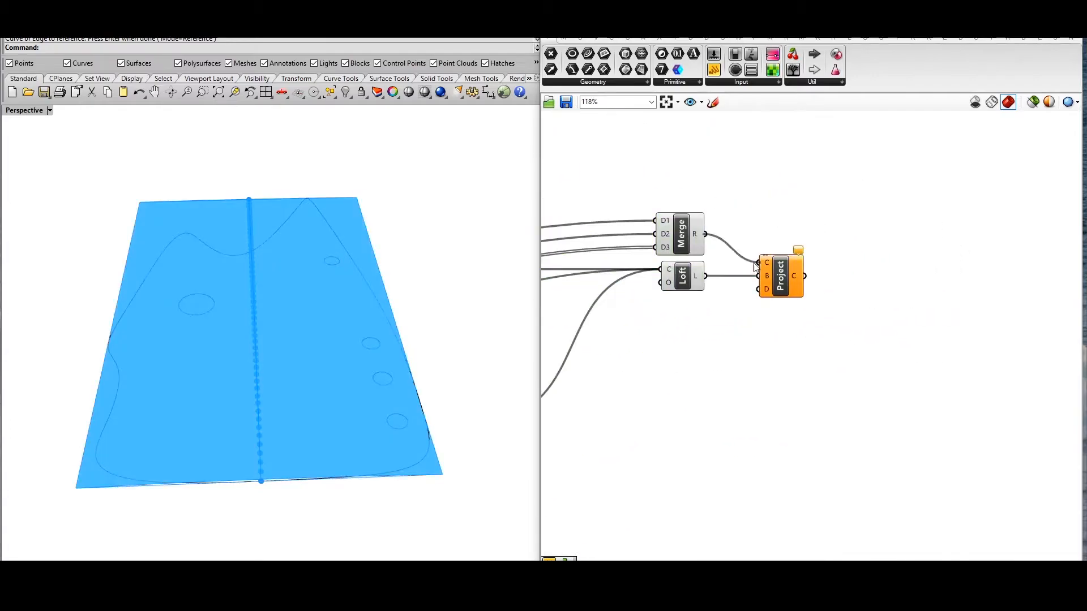
pyautogui.moveTo(453, 362); pyautogui.dragTo(448, 323, button='right')
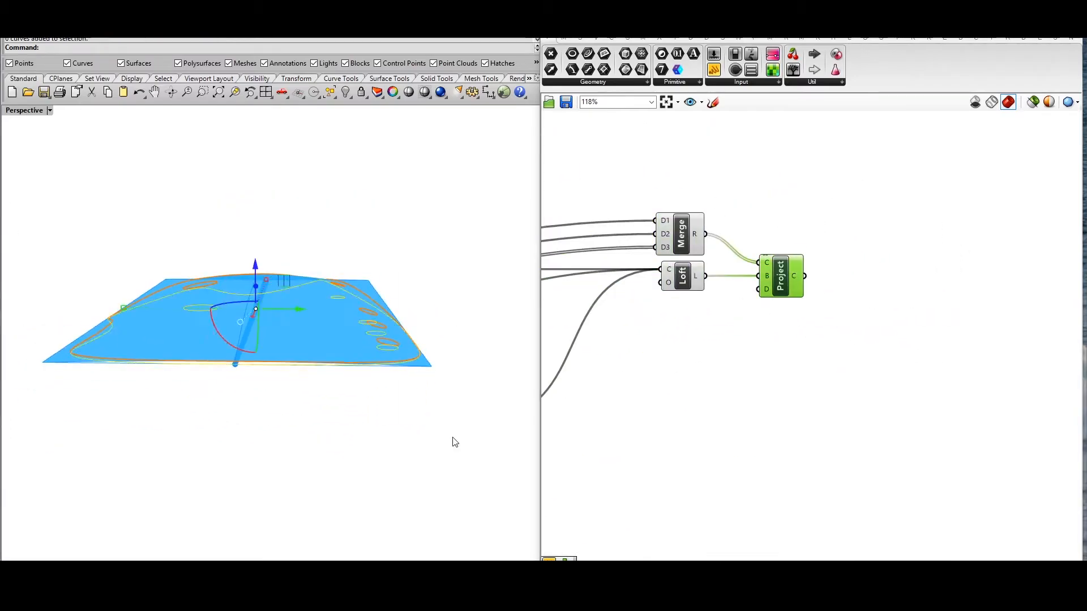
pyautogui.moveTo(454, 442); pyautogui.dragTo(456, 481, button='right')
# Add a Surface Split component after the Project component.
pyautogui.scroll(1, 799, 349)
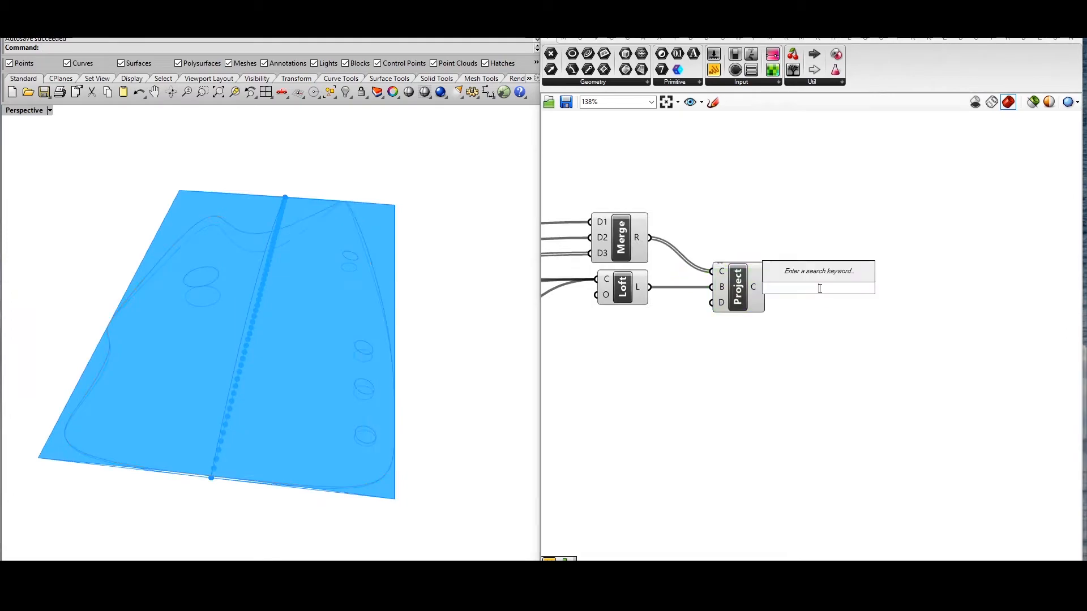
pyautogui.write('splitsr')
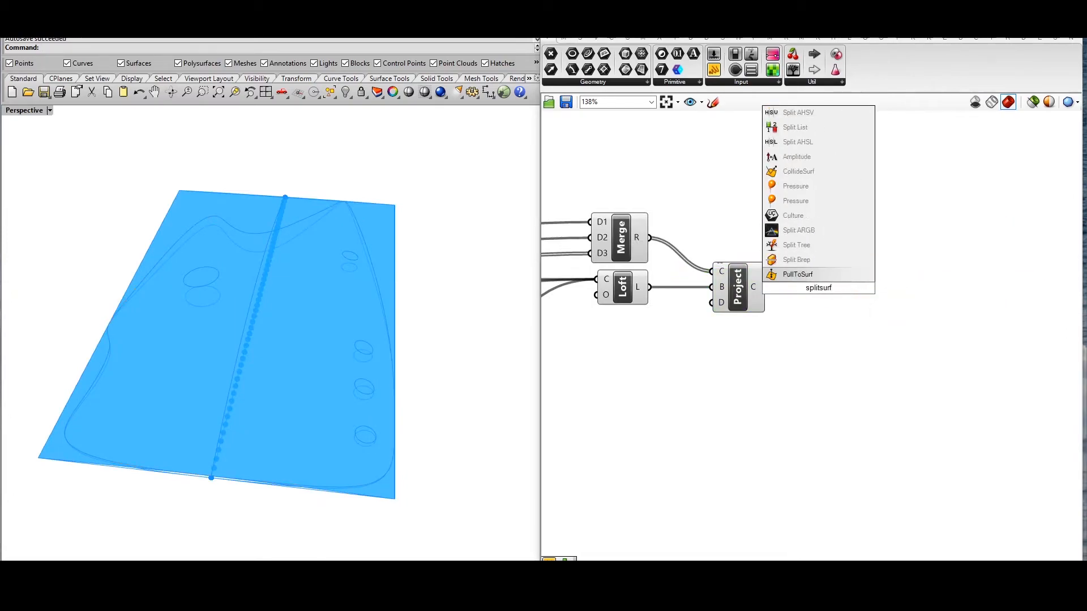
pyautogui.write('urface')
pyautogui.click(800, 245)
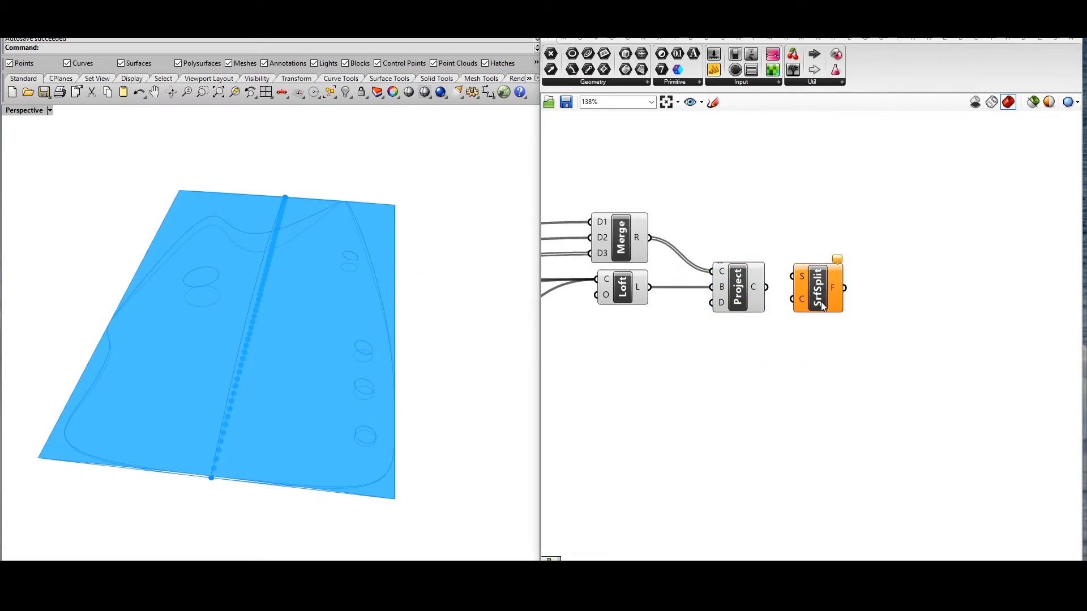
# Connect the Loft as the Surface Split's surface and the flattened projected curves as its cutting curves.
pyautogui.moveTo(816, 303); pyautogui.dragTo(875, 331, button='right')
pyautogui.click(682, 315)
pyautogui.moveTo(709, 315); pyautogui.dragTo(850, 305)
pyautogui.moveTo(877, 320); pyautogui.dragTo(905, 286)
pyautogui.click(815, 314)
pyautogui.rightClick(816, 316)
pyautogui.click(857, 363)
pyautogui.moveTo(837, 314); pyautogui.dragTo(920, 295)
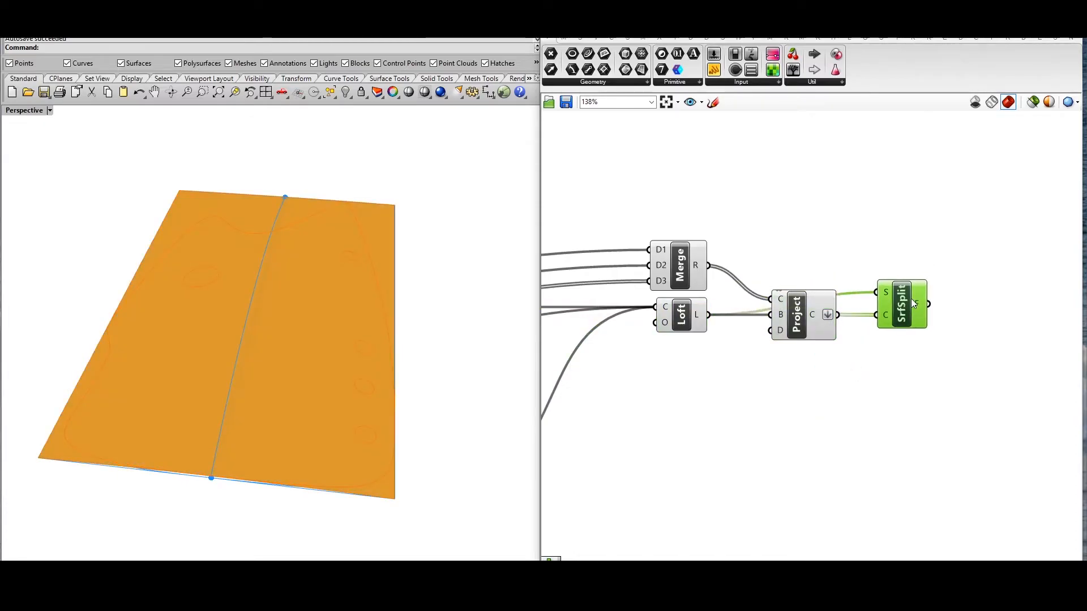
# Add a List Item component fed by the Surface Split fragments to pick out the ceiling piece.
pyautogui.scroll(4, 888, 328)
pyautogui.moveTo(317, 317); pyautogui.dragTo(368, 255, button='right')
pyautogui.moveTo(1004, 329); pyautogui.dragTo(874, 344, button='right')
pyautogui.doubleClick(889, 303)
pyautogui.write('item')
pyautogui.click(849, 284)
pyautogui.moveTo(848, 285); pyautogui.dragTo(874, 302)
pyautogui.moveTo(838, 291); pyautogui.dragTo(864, 291)
pyautogui.moveTo(417, 344); pyautogui.dragTo(431, 422, button='right')
pyautogui.moveTo(917, 331); pyautogui.dragTo(953, 331)
pyautogui.scroll(-5, 339, 351)
pyautogui.moveTo(340, 351); pyautogui.dragTo(346, 380, button='right')
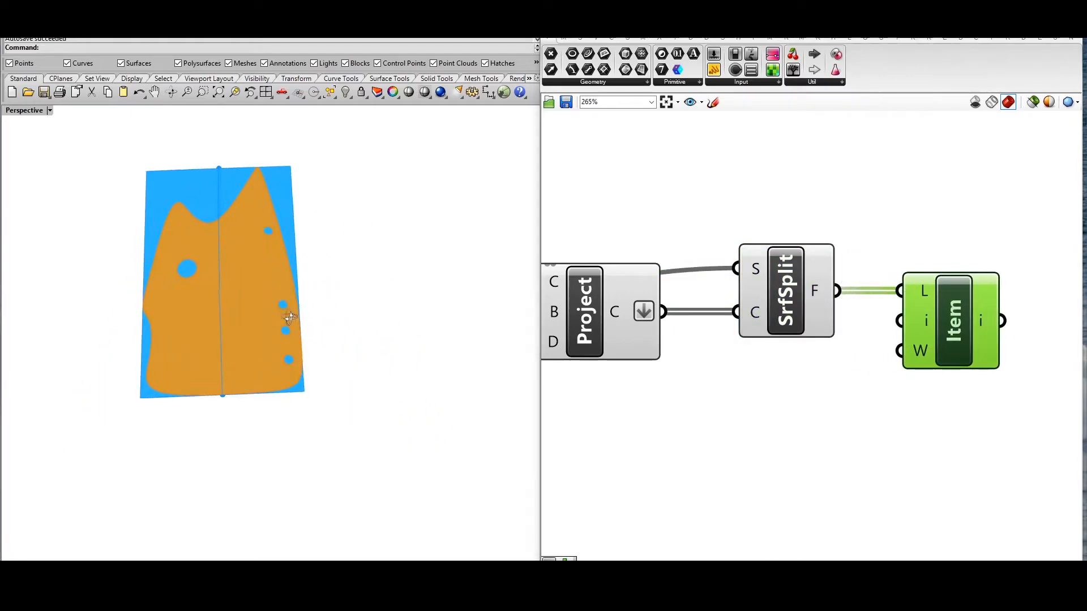
# Review the definition from the perimeter, skylight and column curves through to the Surface Split.
pyautogui.scroll(-2, 598, 313)
pyautogui.moveTo(598, 313); pyautogui.dragTo(790, 332, button='right')
pyautogui.click(622, 333)
pyautogui.moveTo(717, 410); pyautogui.dragTo(994, 427, button='right')
pyautogui.moveTo(738, 366); pyautogui.dragTo(962, 340, button='right')
pyautogui.scroll(-3, 962, 340)
pyautogui.moveTo(602, 352); pyautogui.dragTo(990, 186, button='right')
pyautogui.moveTo(581, 393); pyautogui.dragTo(704, 368, button='right')
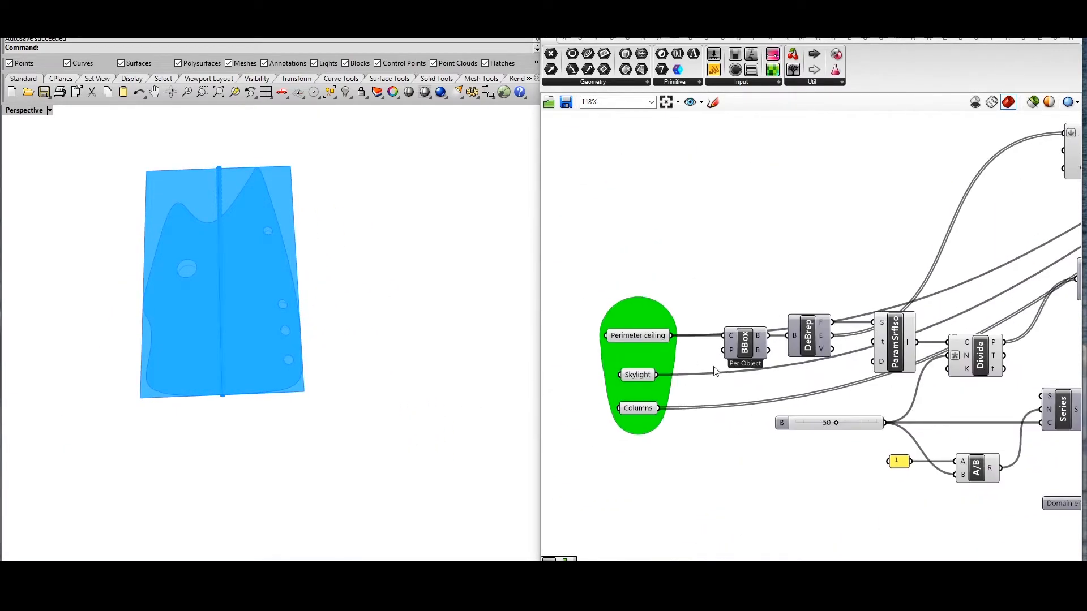
pyautogui.moveTo(889, 350); pyautogui.dragTo(752, 347, button='right')
pyautogui.scroll(-3, 832, 314)
pyautogui.click(667, 285)
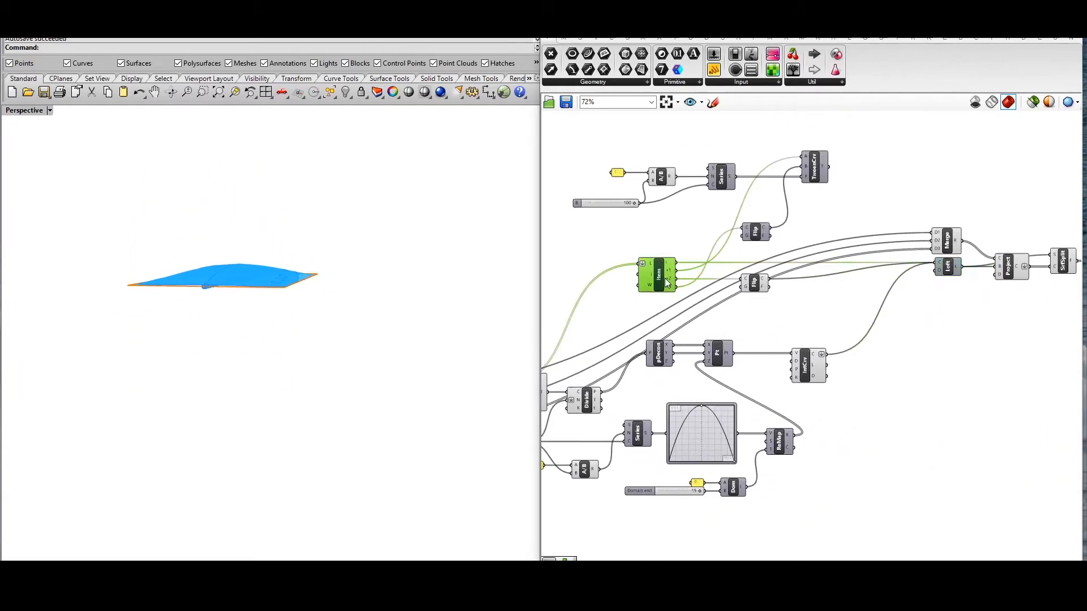
pyautogui.click(1013, 273)
pyautogui.moveTo(1041, 305); pyautogui.dragTo(975, 376, button='right')
pyautogui.click(1000, 311)
# Add a second Project component beyond the List Item.
pyautogui.scroll(3, 342, 361)
pyautogui.moveTo(341, 308); pyautogui.dragTo(368, 385, button='right')
pyautogui.click(1005, 365)
pyautogui.scroll(2, 985, 379)
pyautogui.doubleClick(1009, 300)
pyautogui.write('project')
pyautogui.press('Return')
# Rename the List Item component as Roof surface and connect its output to the new Project's brep input.
pyautogui.scroll(2, 1000, 303)
pyautogui.scroll(2, 892, 355)
pyautogui.rightClick(892, 352)
pyautogui.write('Roof')
pyautogui.press('Return')
pyautogui.moveTo(892, 350); pyautogui.dragTo(920, 375)
# Add a Curve parameter fed by the Tween Curve output and name it Louvre input curves.
pyautogui.scroll(-3, 902, 363)
pyautogui.scroll(-3, 855, 305)
pyautogui.scroll(3, 655, 264)
pyautogui.doubleClick(733, 286)
pyautogui.write('c')
pyautogui.click(712, 272)
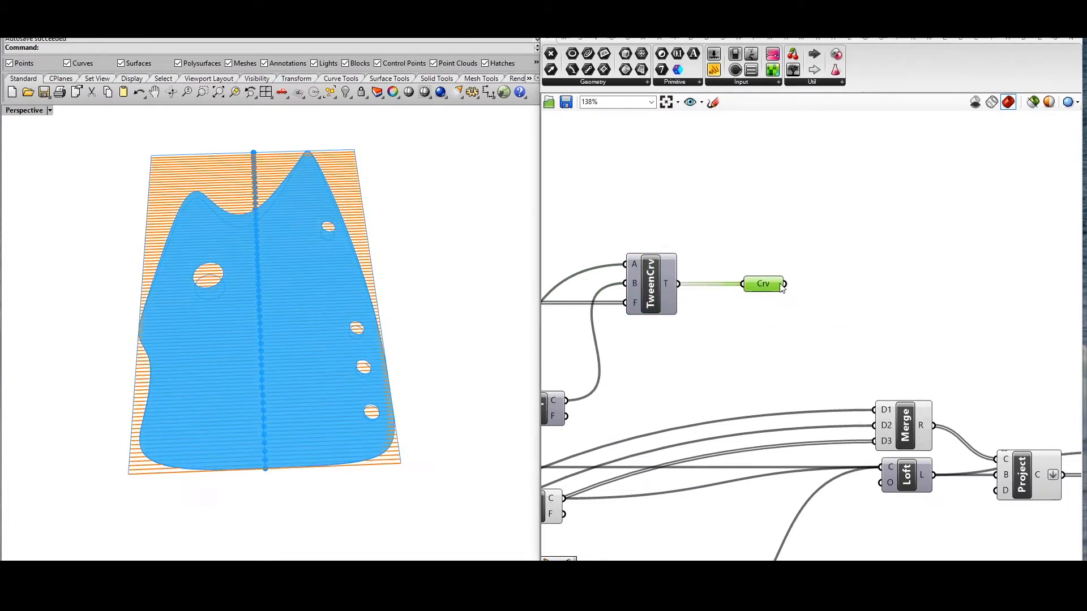
pyautogui.moveTo(730, 283); pyautogui.dragTo(796, 283)
pyautogui.rightClick(796, 285)
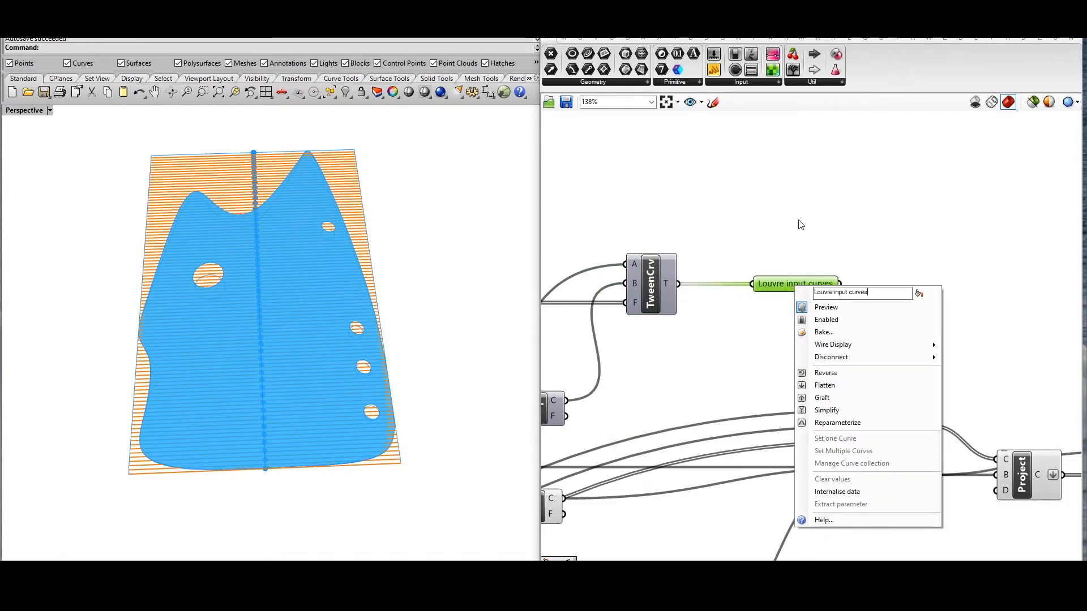
pyautogui.press('Return')
# Connect Louvre input curves to the curve input of the Project component after Roof surface.
pyautogui.scroll(-2, 937, 378)
pyautogui.moveTo(937, 378); pyautogui.dragTo(660, 341, button='right')
pyautogui.moveTo(618, 250); pyautogui.dragTo(587, 271)
pyautogui.click(961, 418)
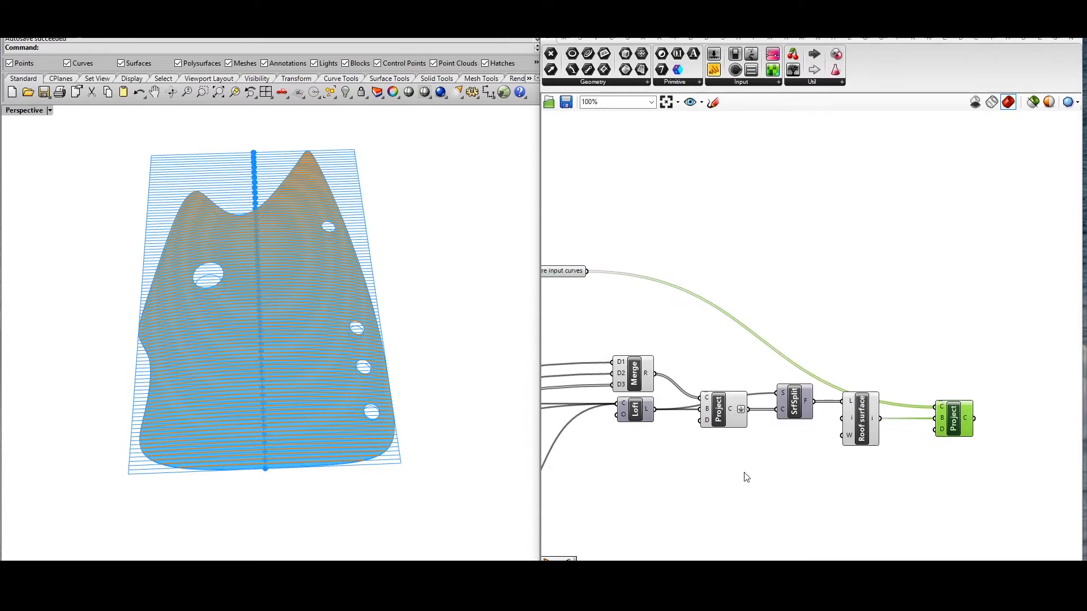
# Hide the previews of Louvre input curves, Roof surface and Surface Split, and inspect the louvre curves projected on the roof.
pyautogui.moveTo(757, 476); pyautogui.dragTo(838, 495, button='right')
pyautogui.click(635, 289)
pyautogui.hotkey('ctrl', 'q')
pyautogui.moveTo(416, 429); pyautogui.dragTo(340, 351, button='right')
pyautogui.click(1034, 447)
pyautogui.click(941, 439)
pyautogui.moveTo(362, 407); pyautogui.dragTo(392, 377, button='right')
pyautogui.click(881, 426)
pyautogui.hotkey('ctrl', 'q')
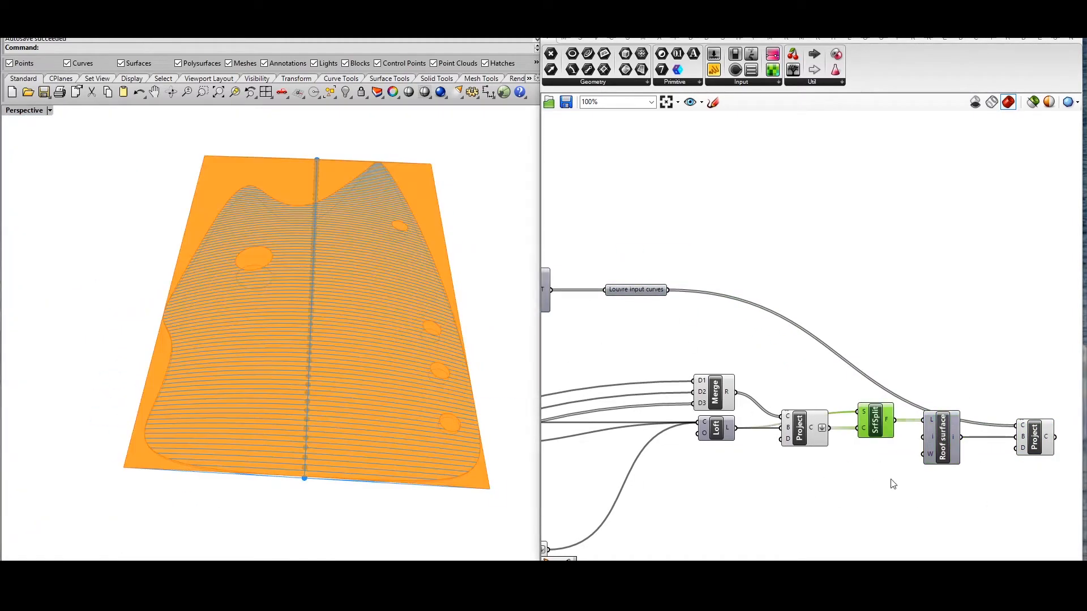
pyautogui.hotkey('ctrl', 'q')
pyautogui.click(1034, 442)
pyautogui.moveTo(1037, 476); pyautogui.dragTo(910, 456, button='right')
pyautogui.moveTo(272, 311); pyautogui.dragTo(328, 295, button='right')
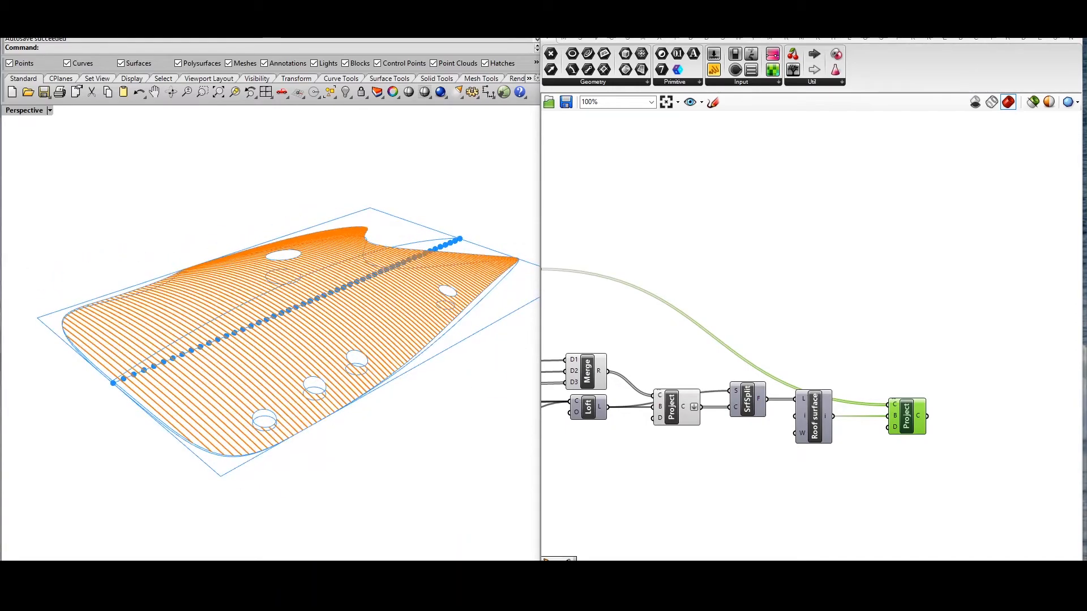
# Add an Extrude component with the projected louvre curves as its base.
pyautogui.click(856, 475)
pyautogui.scroll(4, 953, 453)
pyautogui.moveTo(953, 453); pyautogui.dragTo(897, 459, button='right')
pyautogui.doubleClick(927, 407)
pyautogui.write('extr')
pyautogui.press('Return')
pyautogui.moveTo(942, 417); pyautogui.dragTo(953, 419)
pyautogui.scroll(-1, 861, 504)
# Add a Unit Z vector and connect it to the Extrude's direction input.
pyautogui.moveTo(861, 503); pyautogui.dragTo(894, 420, button='right')
pyautogui.doubleClick(894, 420)
pyautogui.write('z')
pyautogui.press('Return')
pyautogui.moveTo(921, 418); pyautogui.dragTo(886, 425)
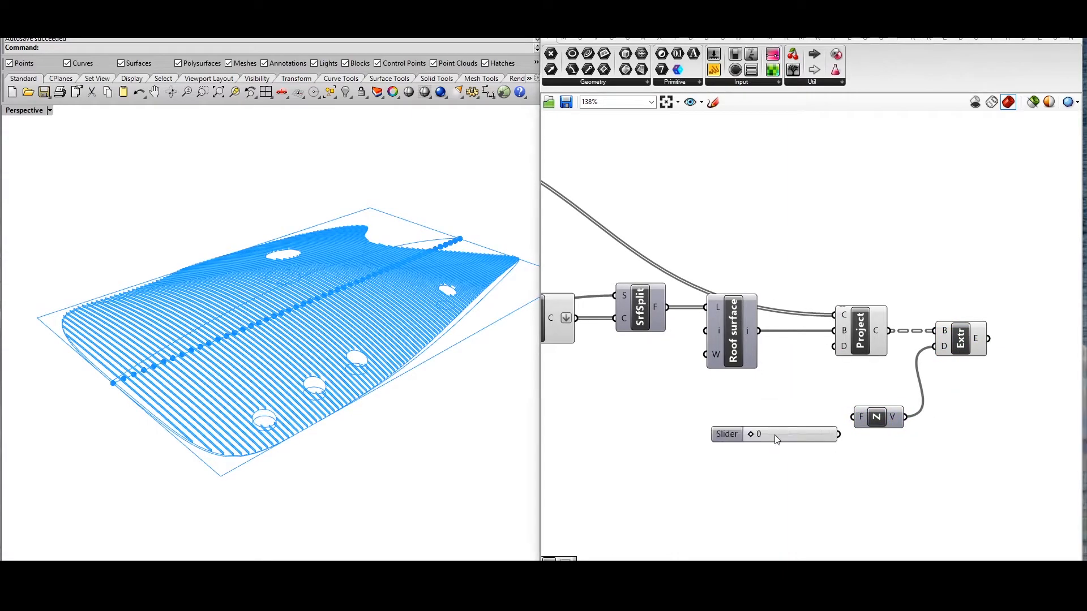
# Add a decimal number slider and connect it to the Unit Z's factor input.
pyautogui.doubleClick(727, 436)
pyautogui.click(721, 545)
pyautogui.moveTo(749, 435); pyautogui.dragTo(854, 417)
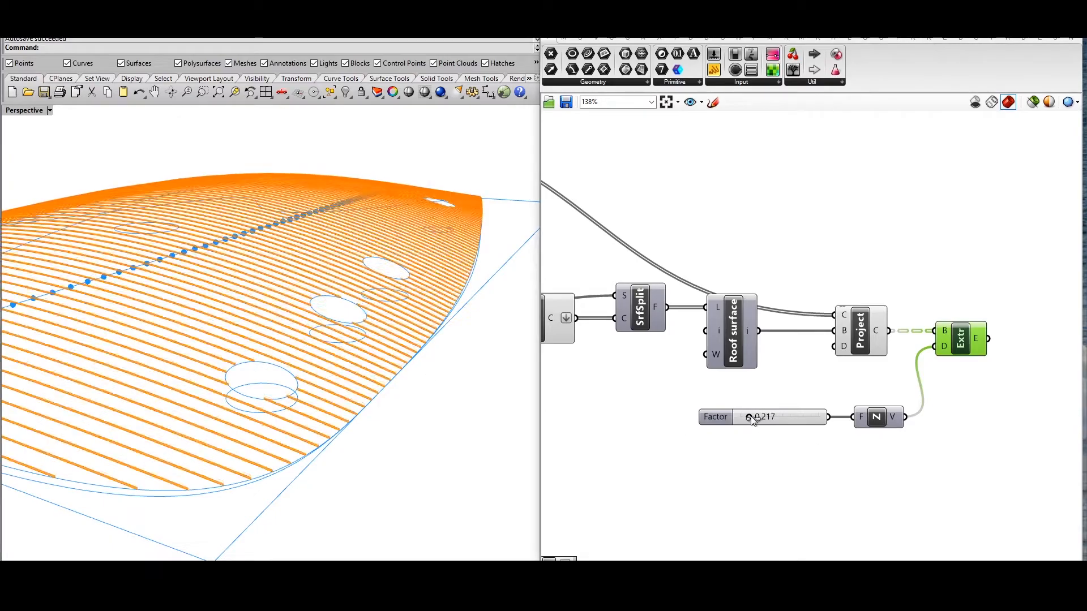
# Add an expression to the Unit Z's factor input and raise the Factor slider to 2.000.
pyautogui.moveTo(881, 453); pyautogui.dragTo(835, 442, button='right')
pyautogui.click(838, 490)
pyautogui.press('Return')
pyautogui.click(913, 331)
pyautogui.moveTo(300, 447); pyautogui.dragTo(485, 334, button='right')
pyautogui.scroll(1, 741, 410)
pyautogui.moveTo(726, 408); pyautogui.dragTo(766, 411)
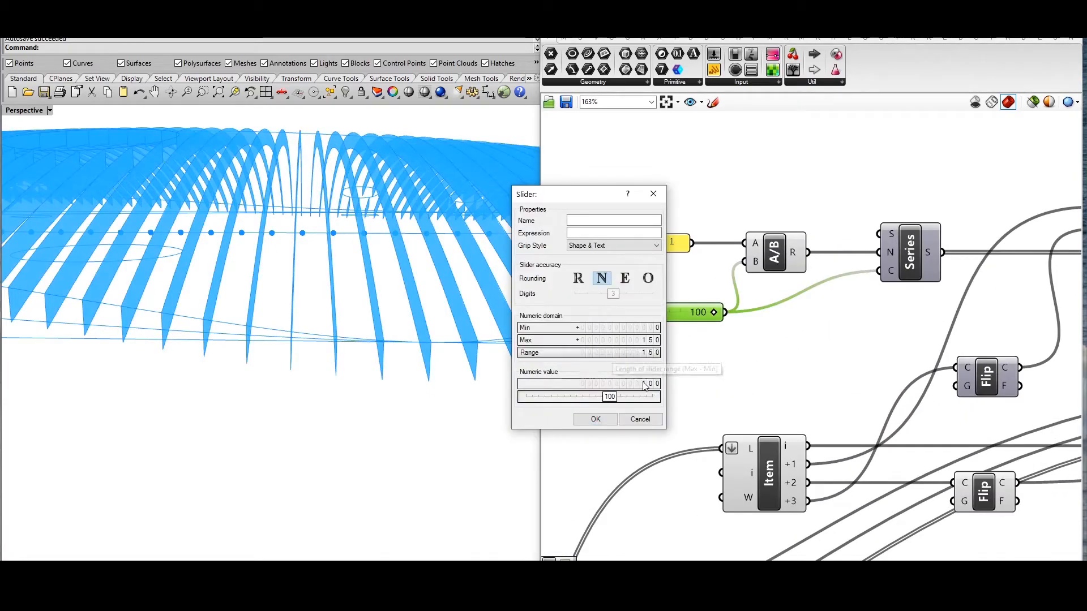
# Set the tween count slider's maximum to 150 and increase the number of louvre curves.
pyautogui.click(595, 419)
pyautogui.moveTo(673, 313); pyautogui.dragTo(701, 316)
pyautogui.scroll(-6, 681, 357)
pyautogui.scroll(4, 657, 360)
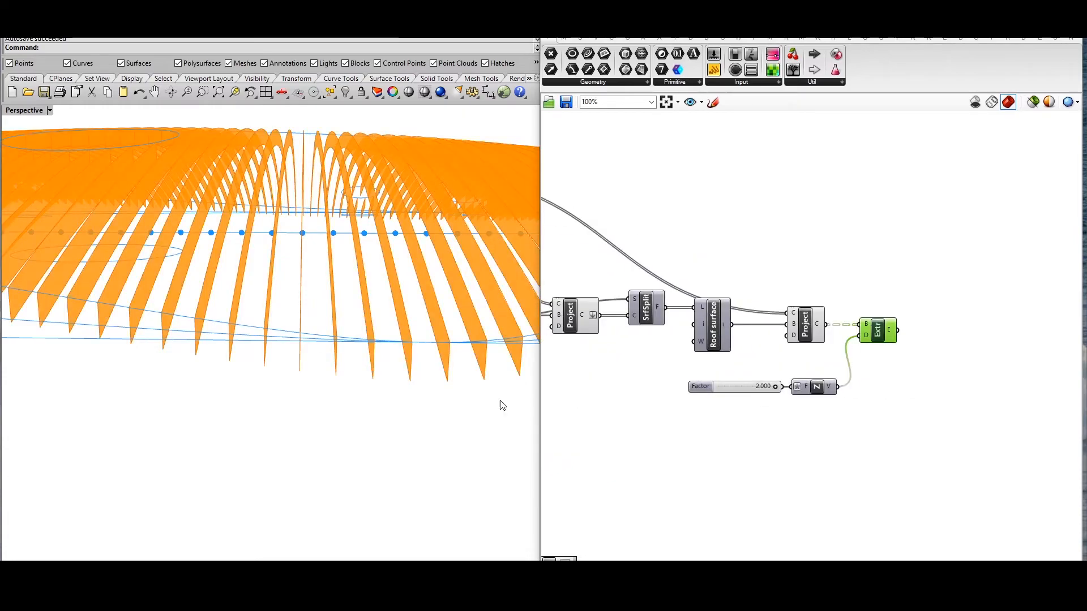
pyautogui.moveTo(502, 405); pyautogui.dragTo(405, 305, button='right')
# Add an Offset Surface component after the Extrude.
pyautogui.moveTo(949, 383); pyautogui.dragTo(860, 384, button='right')
pyautogui.scroll(2, 857, 373)
pyautogui.doubleClick(851, 347)
pyautogui.write('offs')
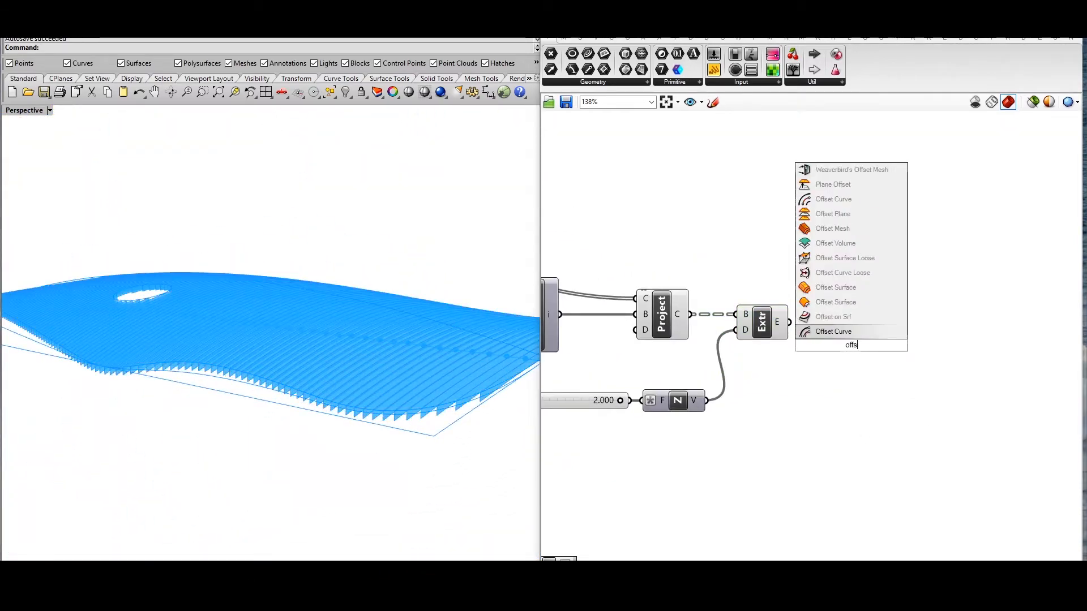
pyautogui.click(867, 291)
pyautogui.scroll(3, 907, 345)
pyautogui.moveTo(907, 345); pyautogui.dragTo(930, 351)
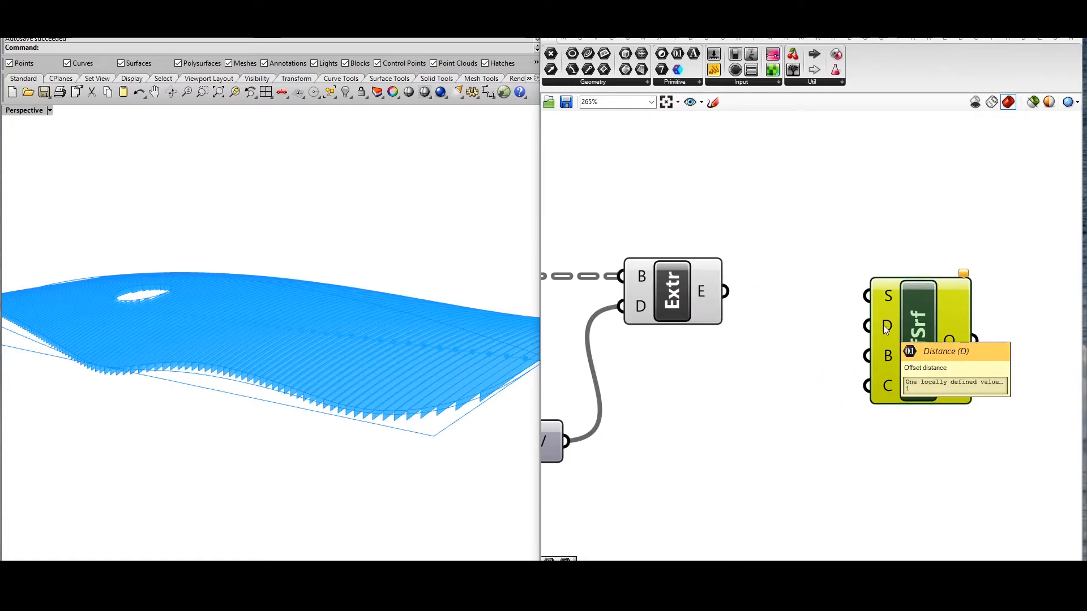
# Add a three-decimal slider ranging from 0 to 1 for the Offset Surface's distance and set it to 0.313.
pyautogui.write('0')
pyautogui.press('Return')
pyautogui.moveTo(745, 373); pyautogui.dragTo(667, 369, button='right')
pyautogui.moveTo(840, 336); pyautogui.dragTo(930, 342)
pyautogui.doubleClick(562, 372)
pyautogui.click(551, 340)
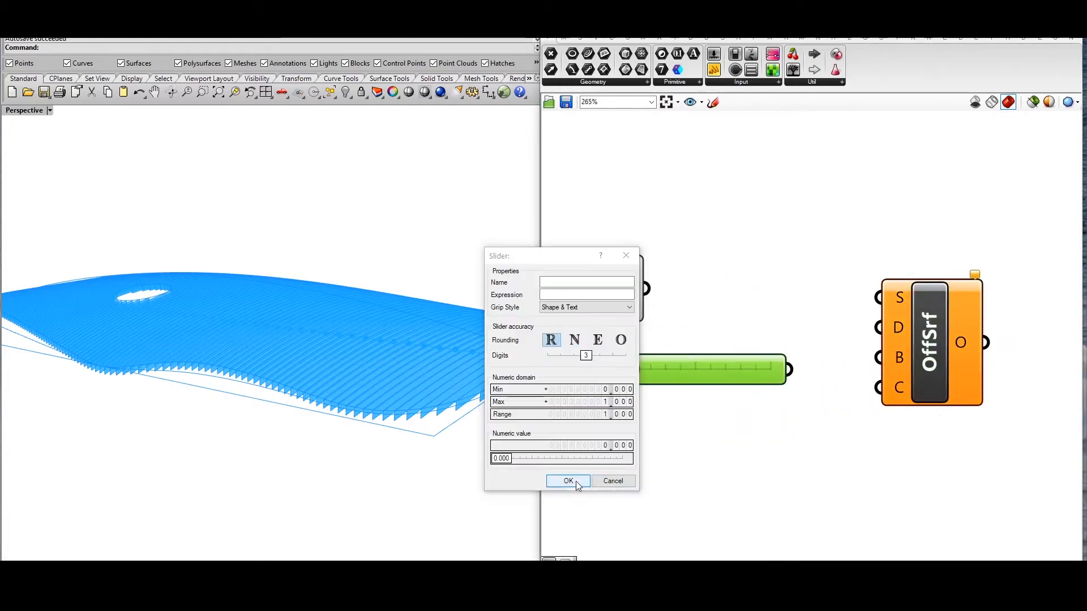
pyautogui.click(571, 482)
pyautogui.moveTo(737, 394); pyautogui.dragTo(776, 416, button='right')
pyautogui.moveTo(939, 381); pyautogui.dragTo(939, 419)
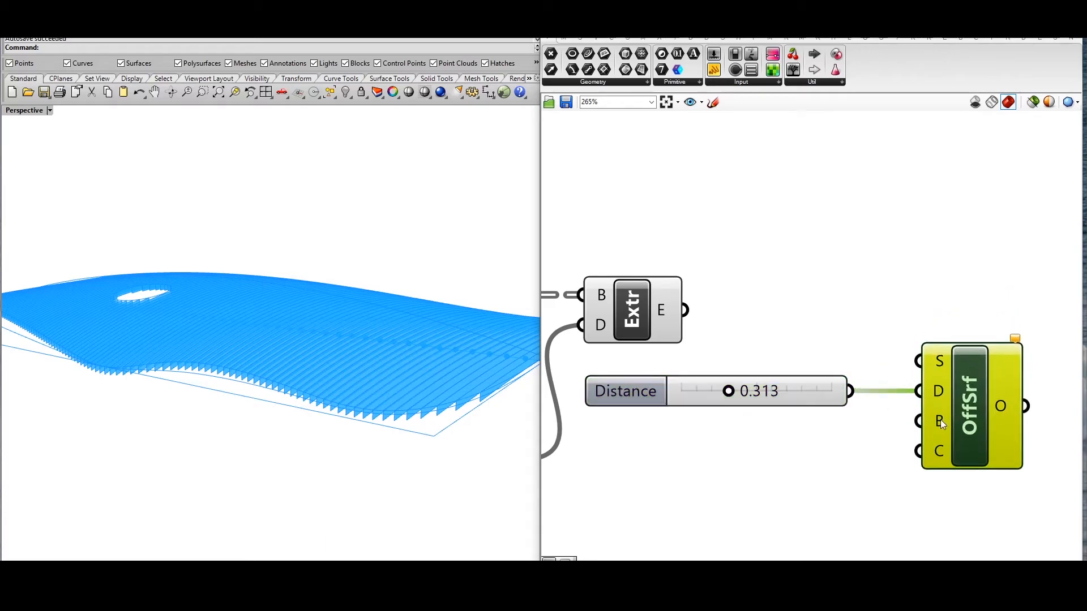
# Add a Boolean Toggle, connect it to the Offset Surface's B input and set it to True.
pyautogui.doubleClick(767, 453)
pyautogui.write('toggle')
pyautogui.click(732, 450)
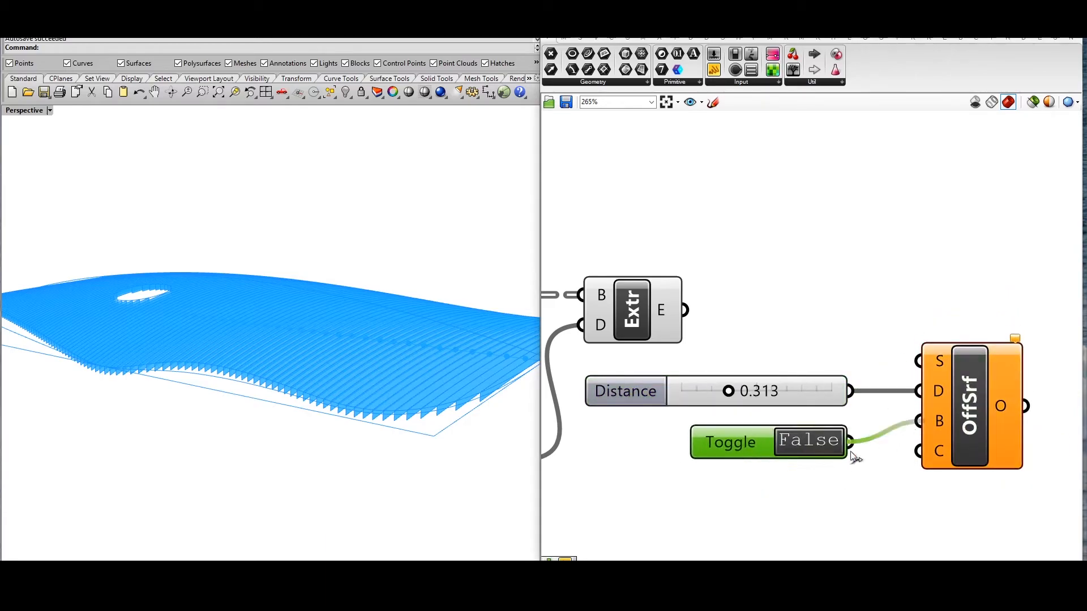
# Flatten the Extrude output, connect it as the Offset Surface's surface input and inspect the thickened slats.
pyautogui.rightClick(662, 312)
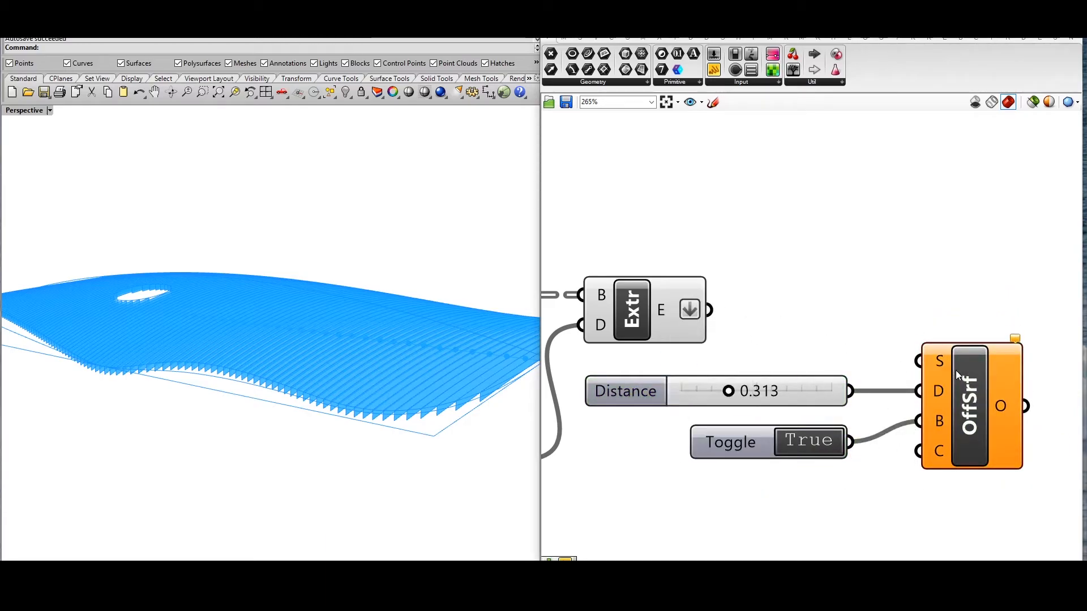
pyautogui.click(969, 408)
pyautogui.scroll(7, 361, 436)
pyautogui.moveTo(379, 408); pyautogui.dragTo(410, 404, button='right')
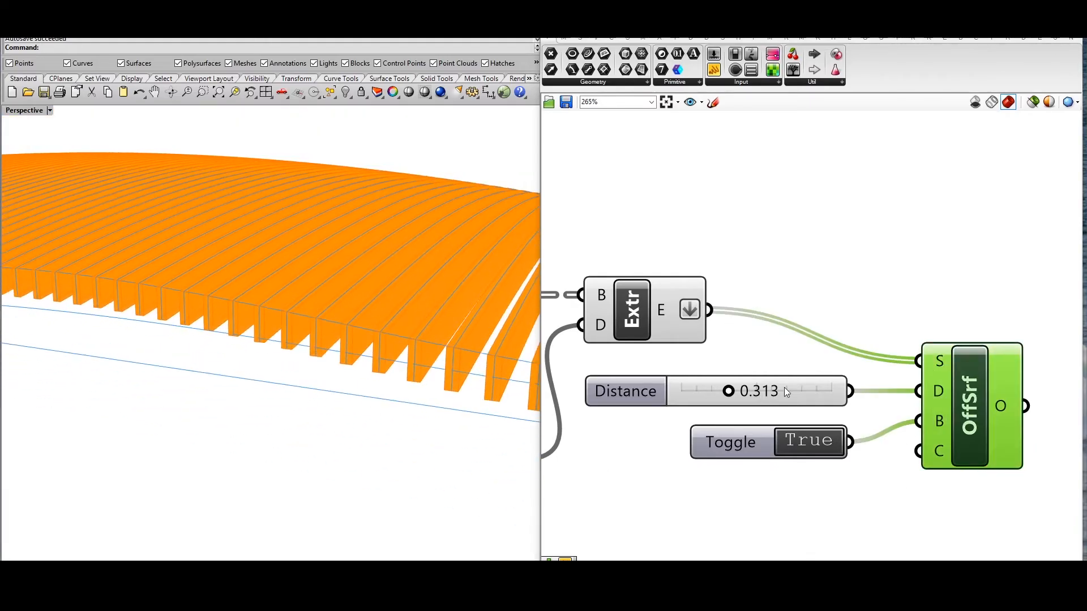
# Set the offset Distance slider to 0.150 and inspect the thinner slats.
pyautogui.doubleClick(774, 393)
pyautogui.write('0.1')
pyautogui.click(785, 488)
pyautogui.click(969, 411)
pyautogui.scroll(-6, 400, 286)
pyautogui.moveTo(390, 289); pyautogui.dragTo(405, 363, button='right')
pyautogui.scroll(4, 377, 294)
pyautogui.scroll(4, 267, 380)
pyautogui.moveTo(267, 381); pyautogui.dragTo(447, 396, button='right')
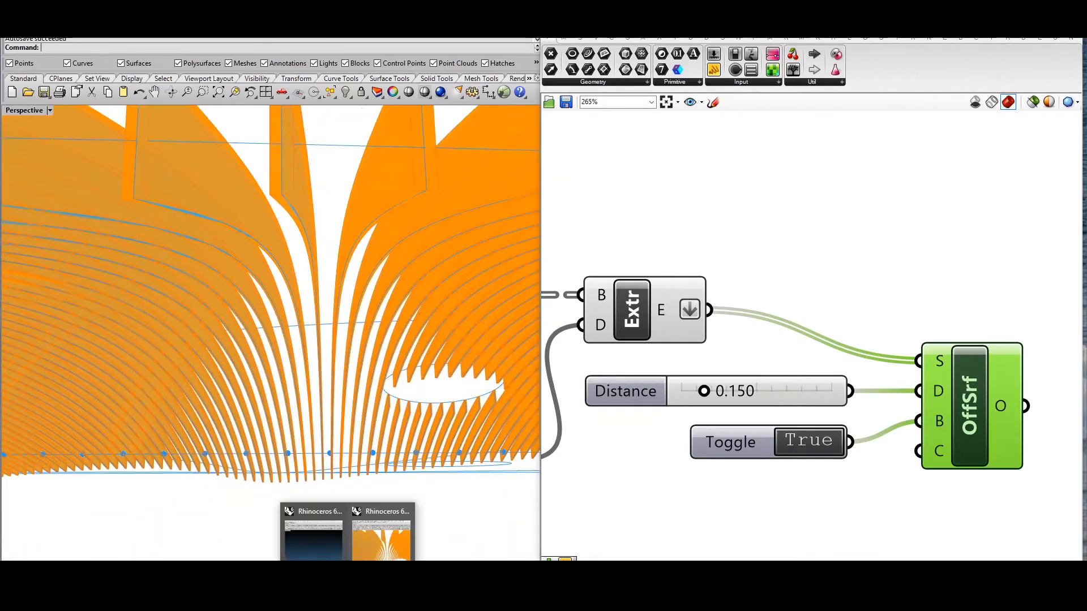
# Compare the slats with the photos of the Delft station hall ceiling on Mecanoo's website.
pyautogui.click(317, 598)
pyautogui.scroll(-8, 321, 378)
pyautogui.scroll(-10, 279, 412)
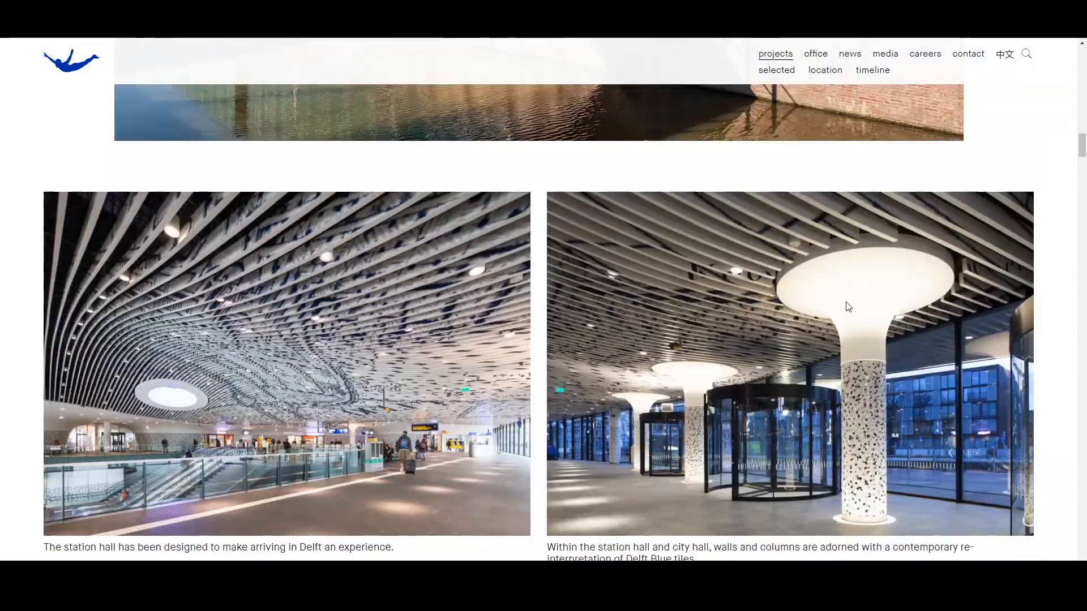
pyautogui.scroll(-1, 666, 382)
pyautogui.scroll(1, 665, 382)
pyautogui.click(349, 599)
# Add a Bake component and connect the Offset Surface output to its geo input.
pyautogui.scroll(-4, 389, 336)
pyautogui.moveTo(390, 336); pyautogui.dragTo(452, 435, button='right')
pyautogui.moveTo(927, 513); pyautogui.dragTo(654, 468, button='right')
pyautogui.scroll(-2, 654, 468)
pyautogui.click(798, 398)
pyautogui.doubleClick(797, 393)
pyautogui.write('bake')
pyautogui.click(803, 379)
pyautogui.scroll(2, 762, 437)
pyautogui.moveTo(712, 376); pyautogui.dragTo(762, 376)
pyautogui.moveTo(809, 381); pyautogui.dragTo(990, 381)
# Add a Boolean Toggle to the Bake component's bake input and set it to True to bake the slats.
pyautogui.doubleClick(787, 244)
pyautogui.write('bool')
pyautogui.click(791, 231)
pyautogui.click(817, 240)
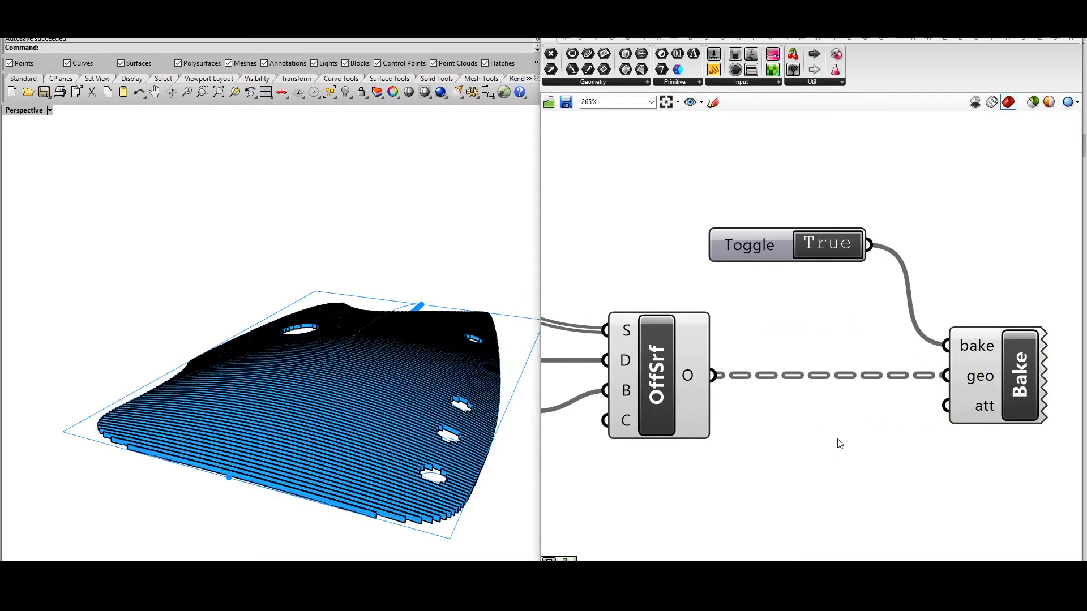
# Limit the preview to selected components to inspect the baked slats, and delete all the baked geometry.
pyautogui.click(1031, 105)
pyautogui.moveTo(325, 283); pyautogui.dragTo(325, 196, button='right')
pyautogui.scroll(5, 408, 339)
pyautogui.moveTo(407, 340); pyautogui.dragTo(333, 306, button='right')
pyautogui.scroll(-5, 376, 316)
pyautogui.hotkey('ctrl', 'a')
pyautogui.press('Delete')
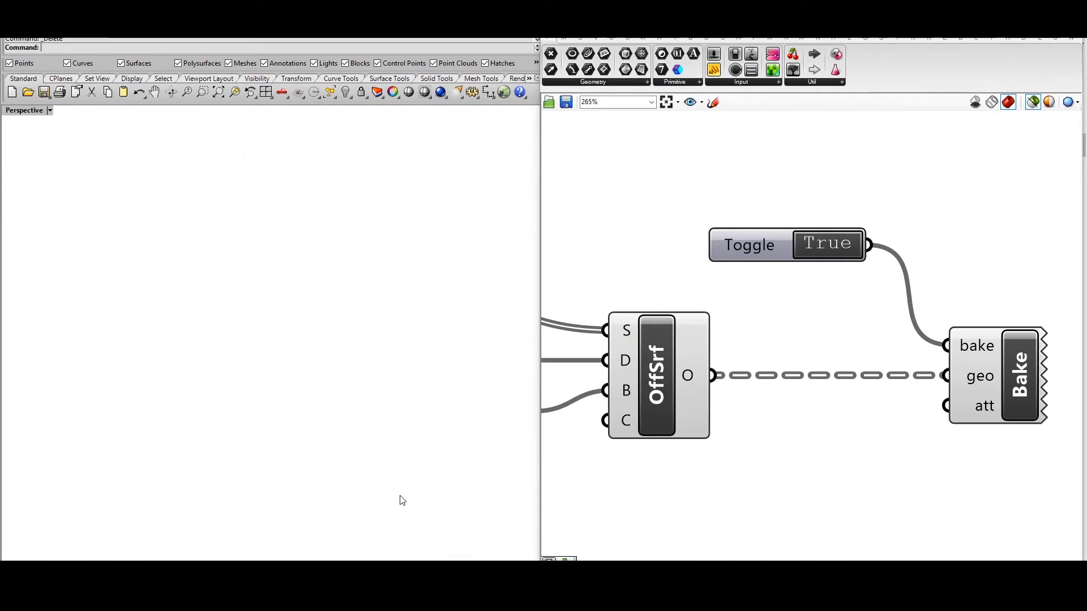
# Open the document preview settings and turn off the selected-components-only preview.
pyautogui.click(662, 391)
pyautogui.click(1048, 103)
pyautogui.click(1057, 293)
pyautogui.click(1044, 198)
pyautogui.click(1033, 104)
# Space out the Offset Surface component, the bake toggle and the Bake component on the canvas.
pyautogui.click(659, 391)
pyautogui.scroll(-10, 809, 435)
pyautogui.moveTo(764, 458); pyautogui.dragTo(890, 373, button='right')
pyautogui.scroll(5, 663, 254)
pyautogui.click(664, 329)
pyautogui.scroll(-6, 668, 329)
pyautogui.scroll(6, 878, 359)
pyautogui.moveTo(965, 391); pyautogui.dragTo(953, 302)
pyautogui.moveTo(809, 354); pyautogui.dragTo(856, 354)
pyautogui.scroll(4, 866, 383)
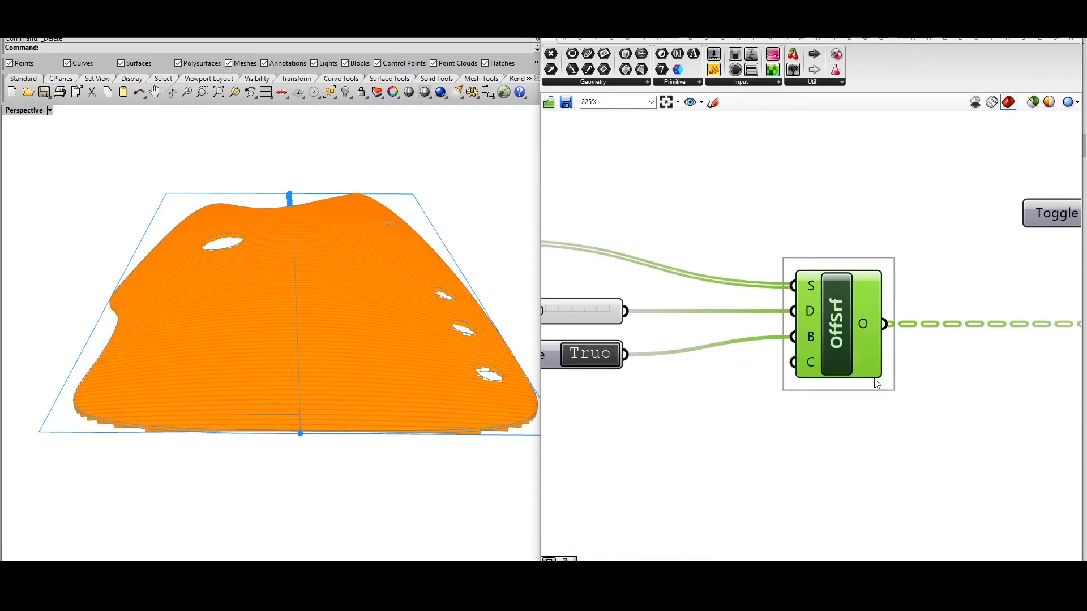
# Give the group around the Offset Surface component a solid red colour and a rounded blob outline.
pyautogui.rightClick(841, 391)
pyautogui.moveTo(885, 512)
pyautogui.moveTo(795, 488); pyautogui.dragTo(715, 419)
pyautogui.moveTo(761, 545); pyautogui.dragTo(720, 545)
pyautogui.click(965, 481)
pyautogui.scroll(-3, 818, 328)
# Rename the Offset Surface component to "Output louvres" and align it and the Bake component with the incoming wires.
pyautogui.doubleClick(853, 333)
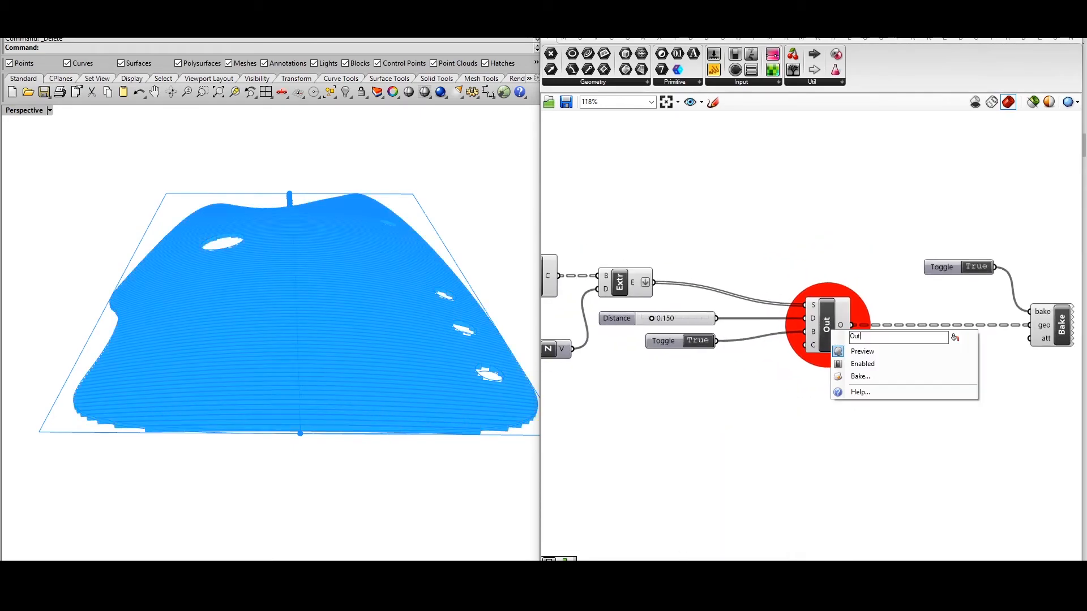
pyautogui.press('Return')
pyautogui.moveTo(830, 330); pyautogui.dragTo(830, 315)
pyautogui.moveTo(1051, 335); pyautogui.dragTo(1031, 320)
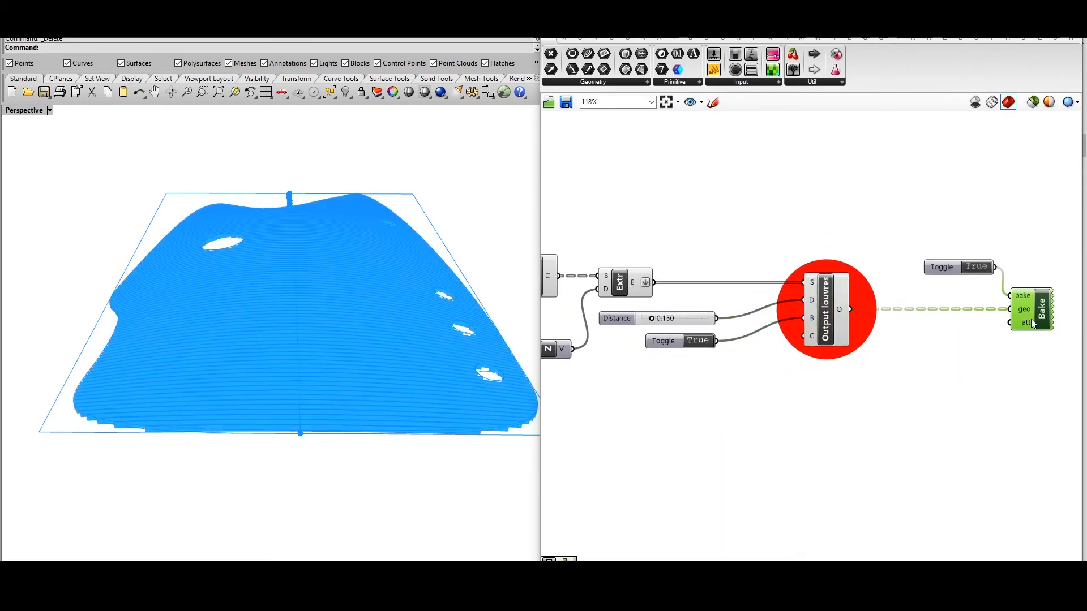
# Select the Extrude component and examine the extruded louvres from several angles in the perspective viewport.
pyautogui.click(624, 286)
pyautogui.moveTo(261, 238); pyautogui.dragTo(362, 473, button='right')
pyautogui.scroll(6, 235, 386)
pyautogui.scroll(-4, 236, 386)
pyautogui.scroll(-4, 323, 266)
pyautogui.moveTo(362, 472); pyautogui.dragTo(357, 414, button='right')
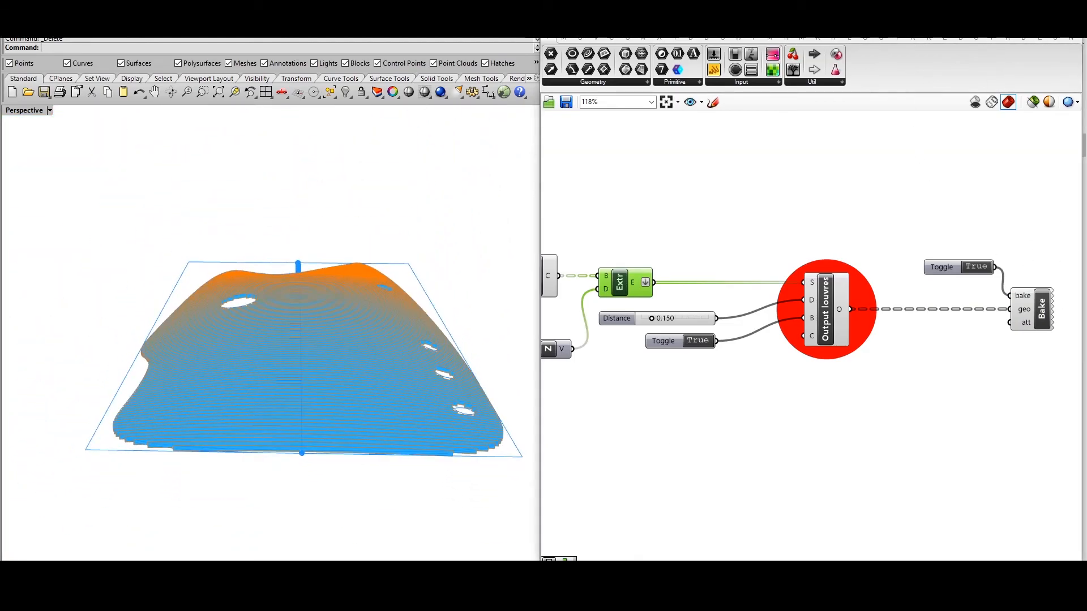
# Maximise the Grasshopper window and review the complete definition from the green input group to the Bake component.
pyautogui.doubleClick(643, 7)
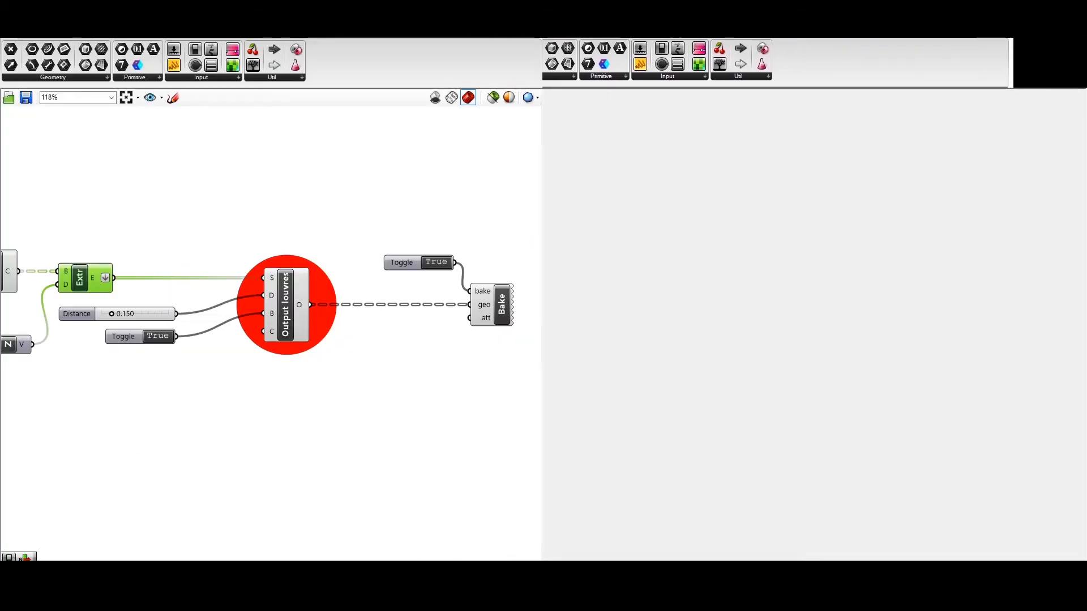
pyautogui.scroll(-5, 549, 312)
pyautogui.moveTo(477, 371); pyautogui.dragTo(814, 367, button='right')
pyautogui.scroll(-2, 816, 360)
pyautogui.scroll(1, 654, 381)
pyautogui.moveTo(655, 380); pyautogui.dragTo(684, 381, button='right')
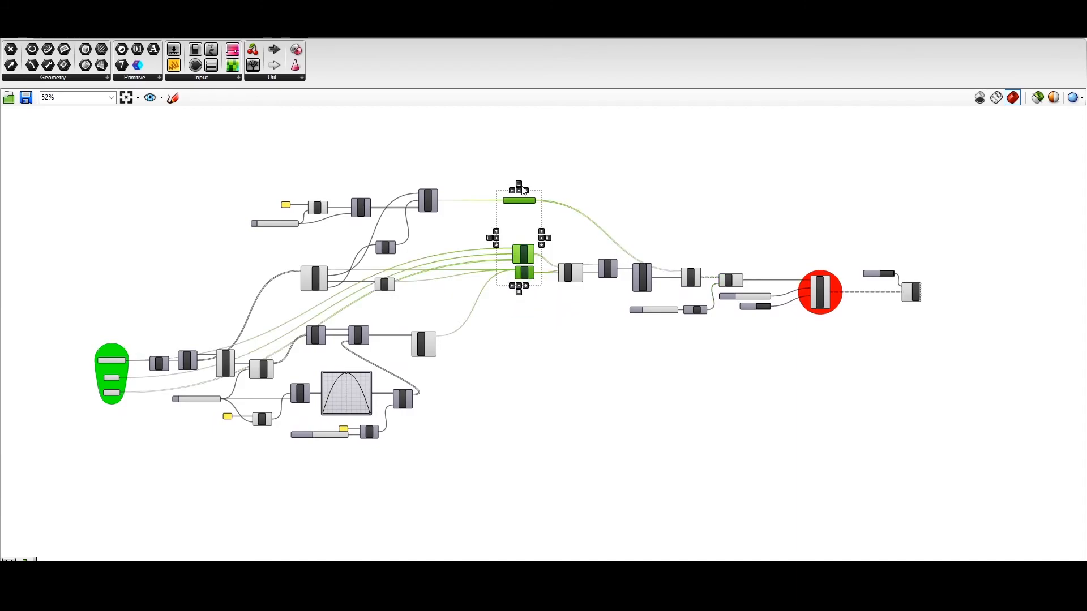
pyautogui.moveTo(583, 173); pyautogui.dragTo(602, 188, button='right')
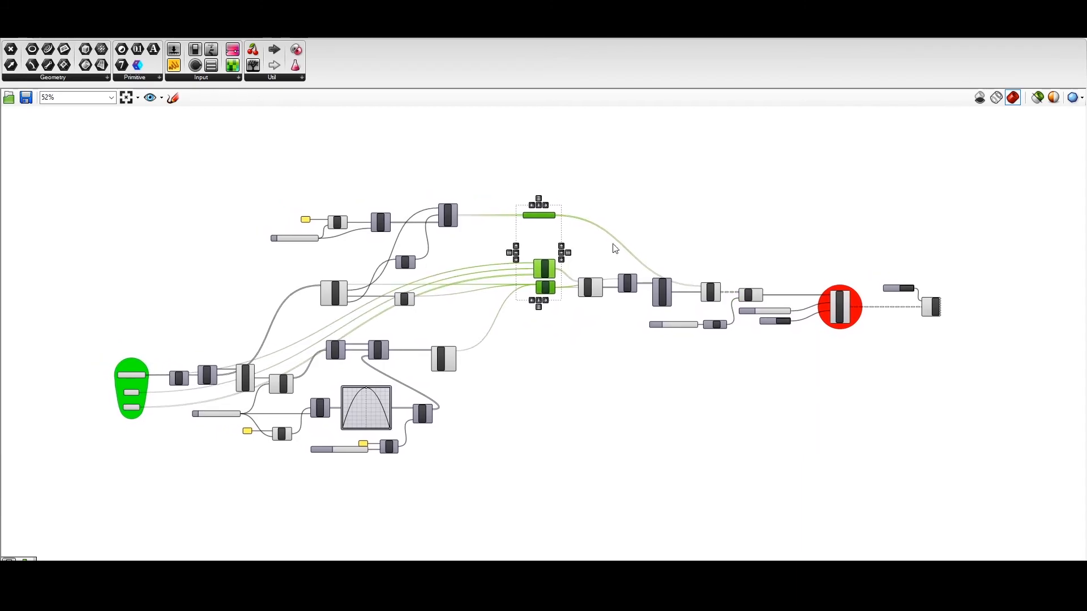
pyautogui.scroll(1, 638, 348)
pyautogui.moveTo(645, 383); pyautogui.dragTo(673, 378, button='right')
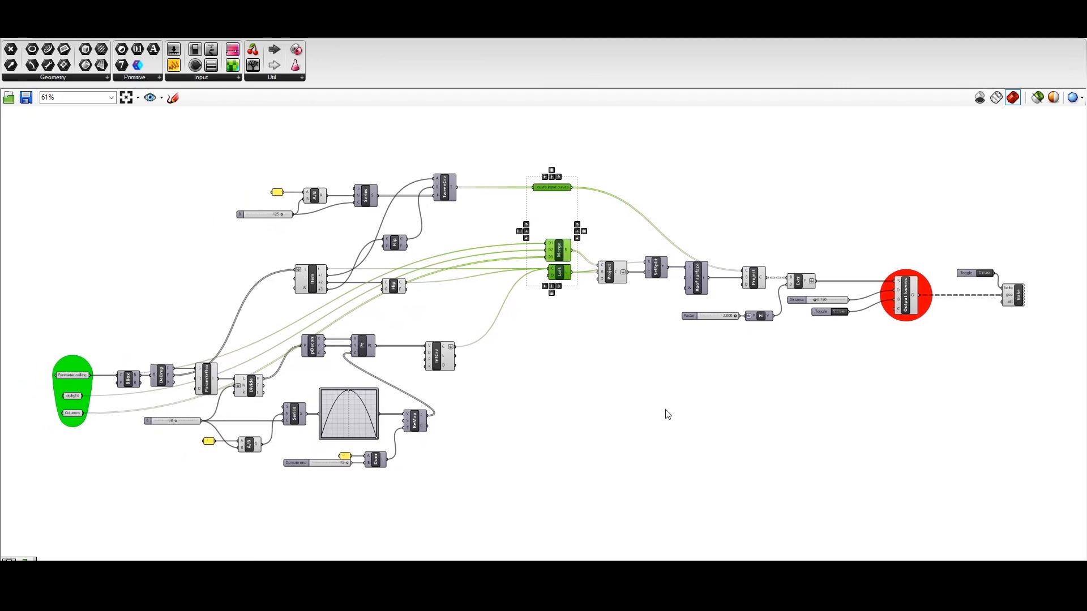